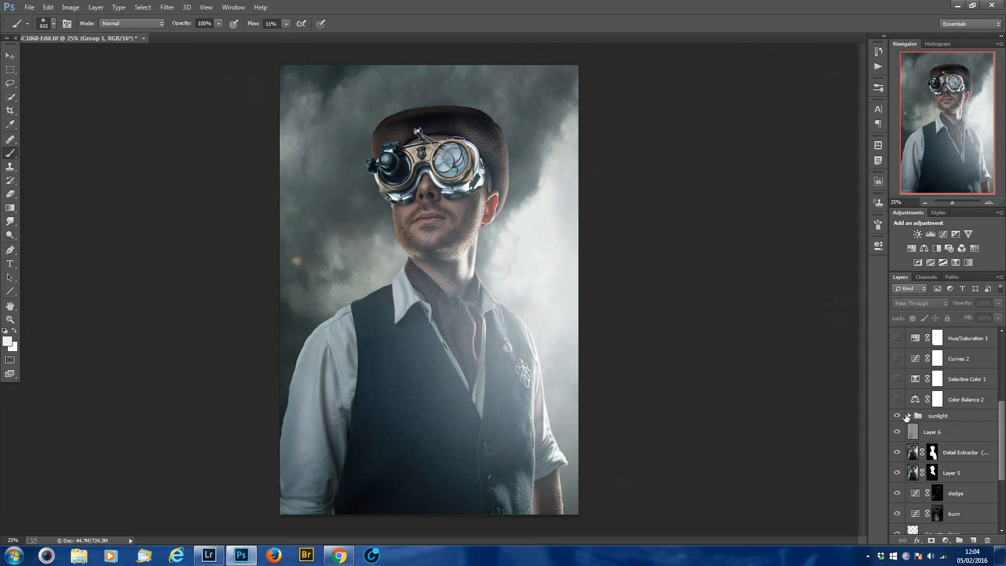
Compare the image with and without the sunlight group, leaving the group hidden.
left_click(898, 416)
left_click(898, 416)
left_click(898, 416)
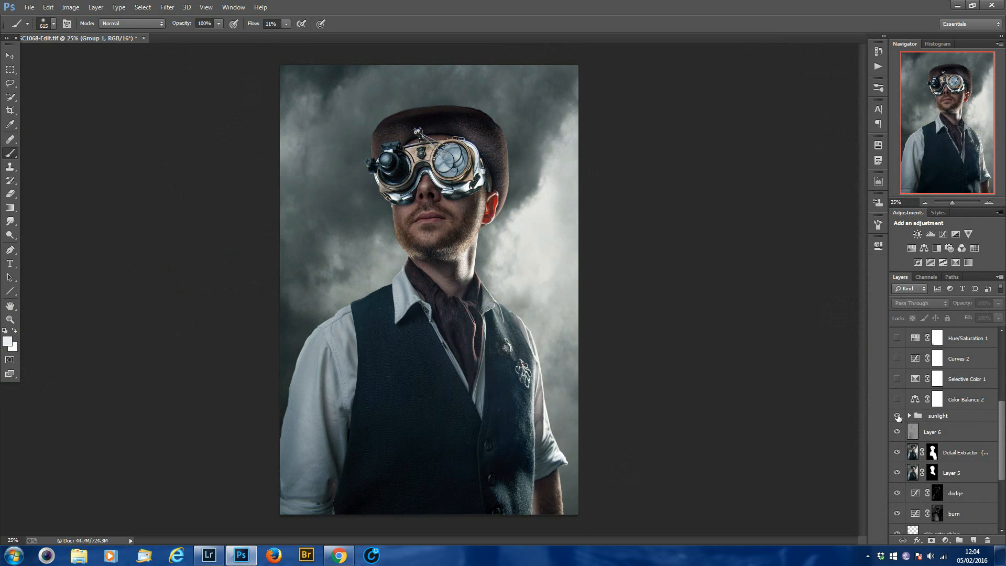
left_click(898, 416)
left_click(898, 416)
Add a new layer directly above Layer 6 and fill it with black at 100% opacity.
left_click(935, 432)
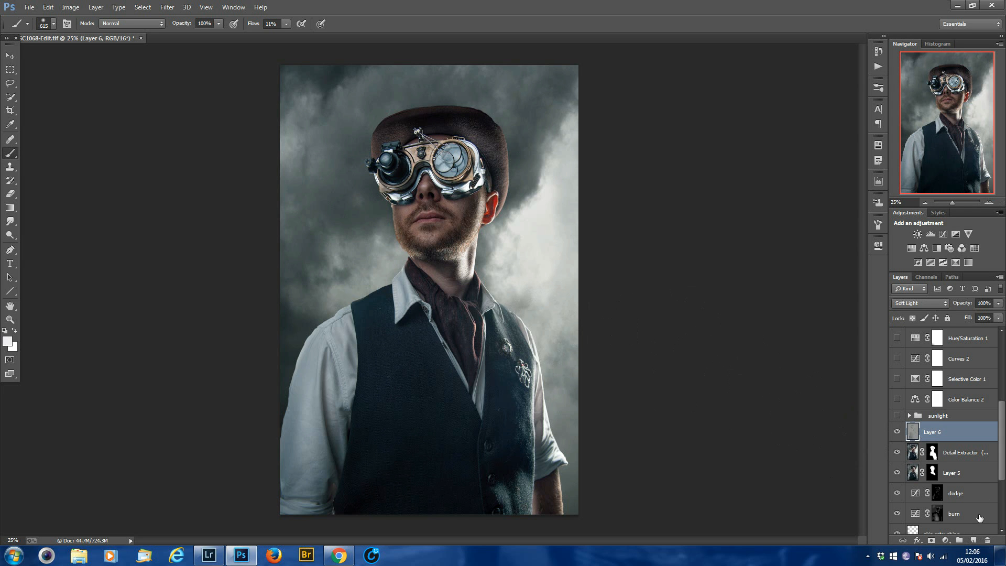
left_click(973, 540)
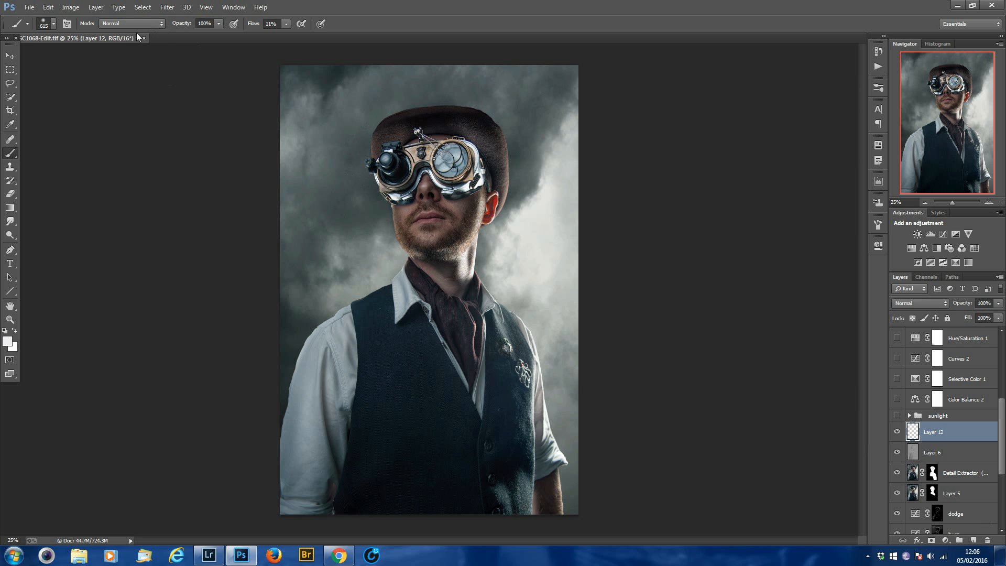
left_click(166, 8)
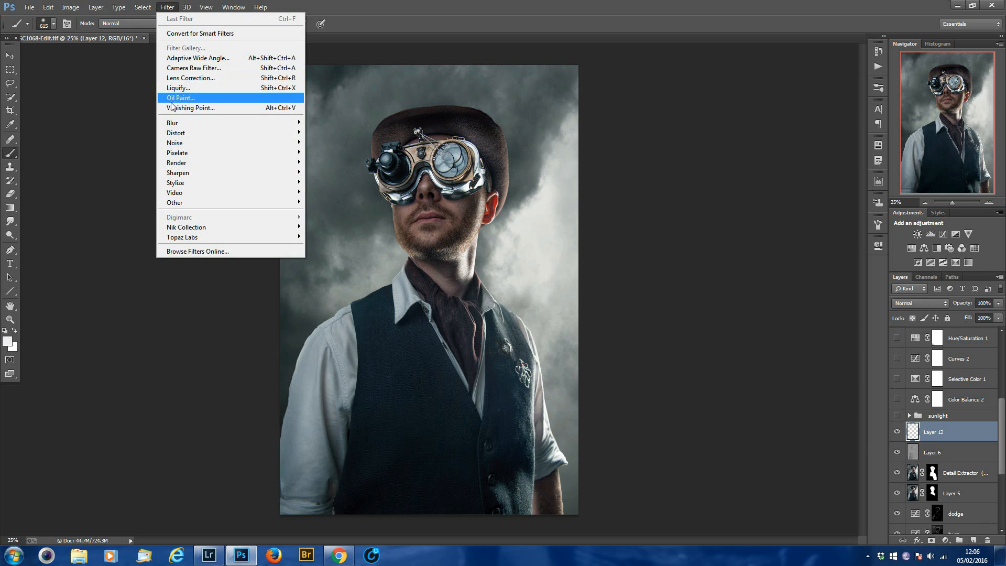
mouse_move(48, 7)
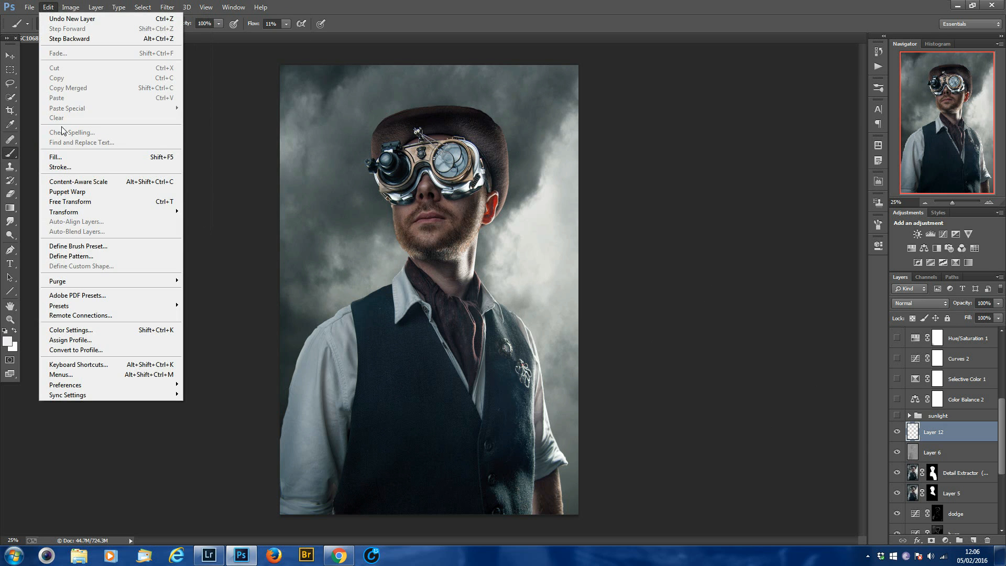
left_click(131, 157)
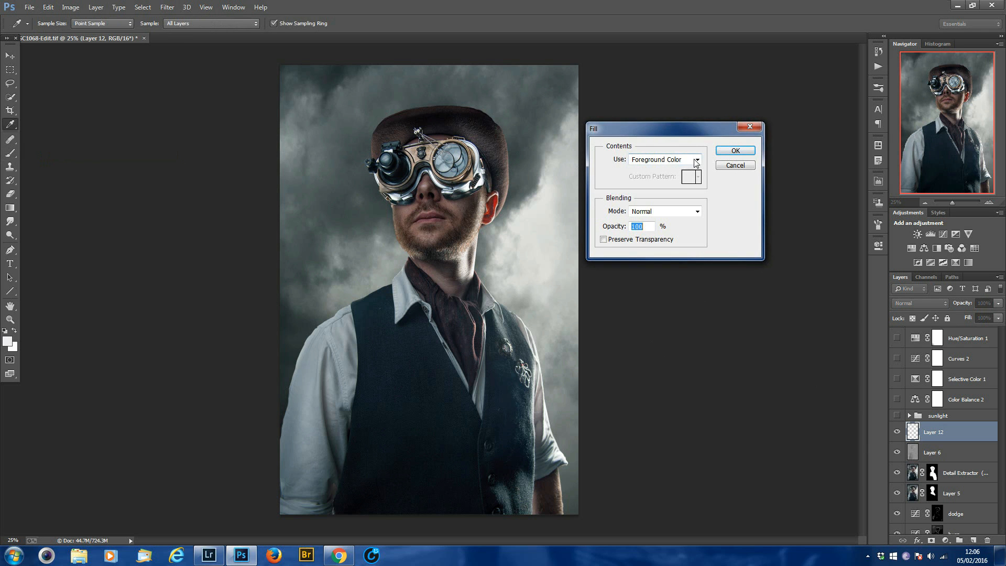
left_click(696, 159)
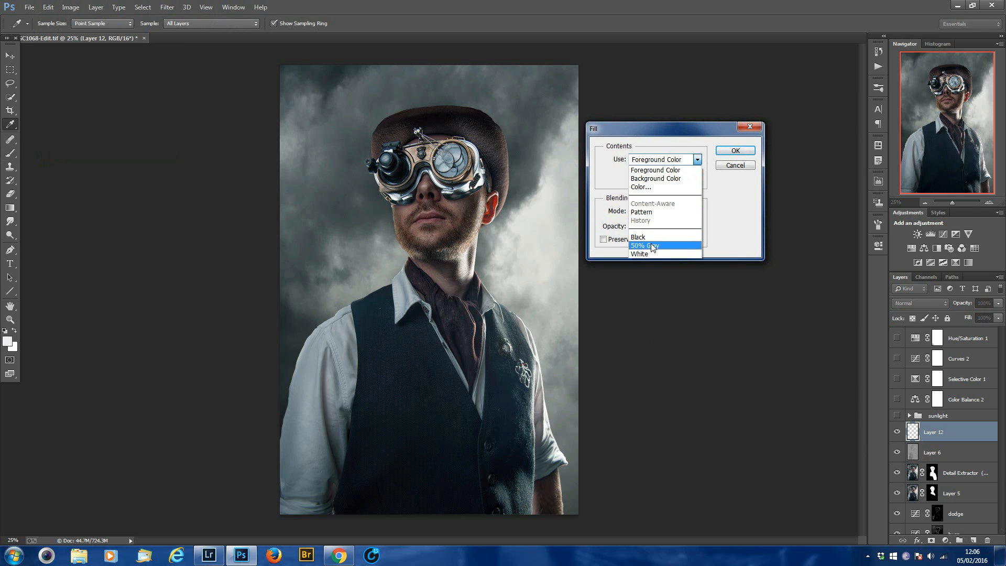
left_click(645, 238)
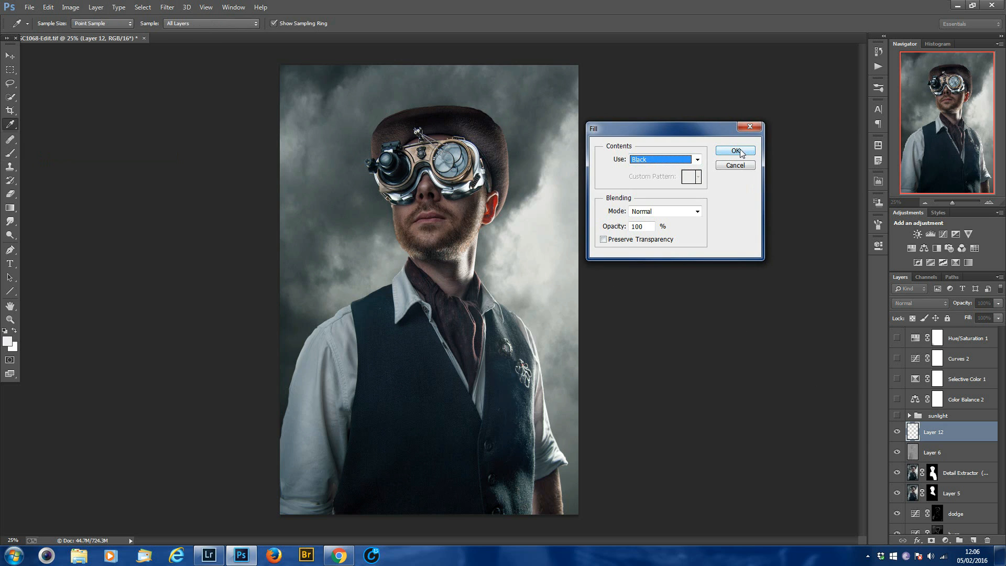
left_click(739, 150)
key("b")
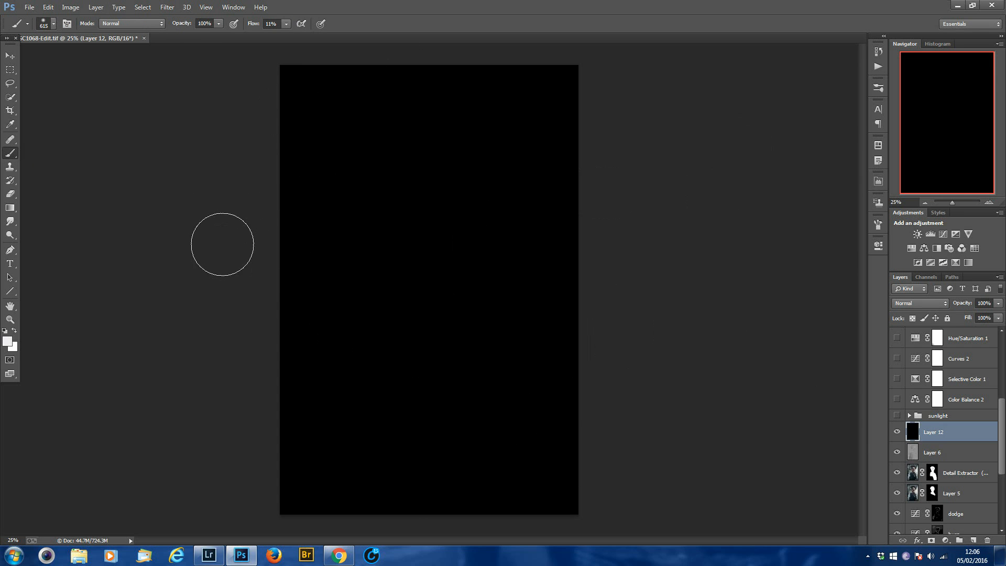
Start a Lens Flare render on the black layer with the 105mm Prime lens type.
left_click(167, 7)
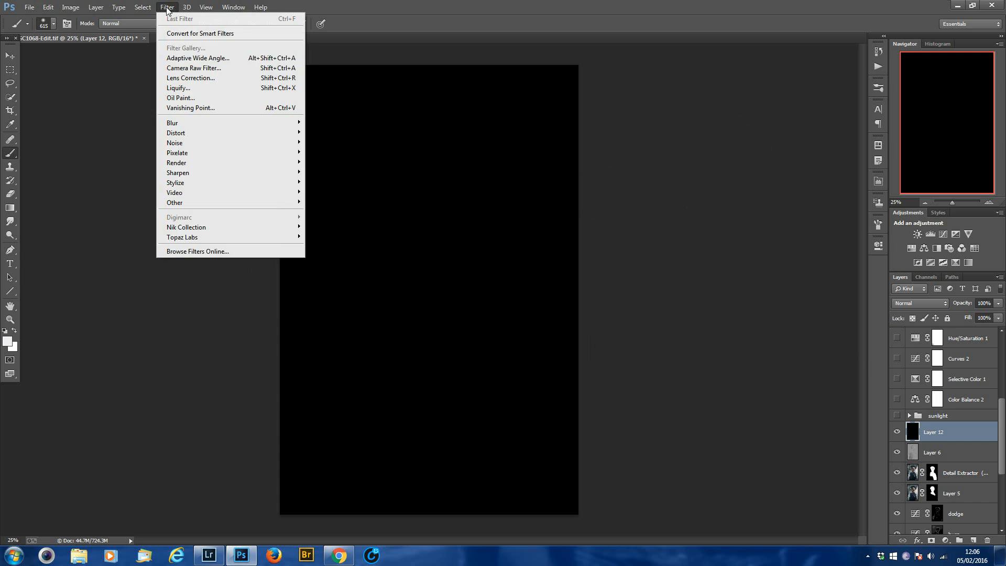
mouse_move(186, 163)
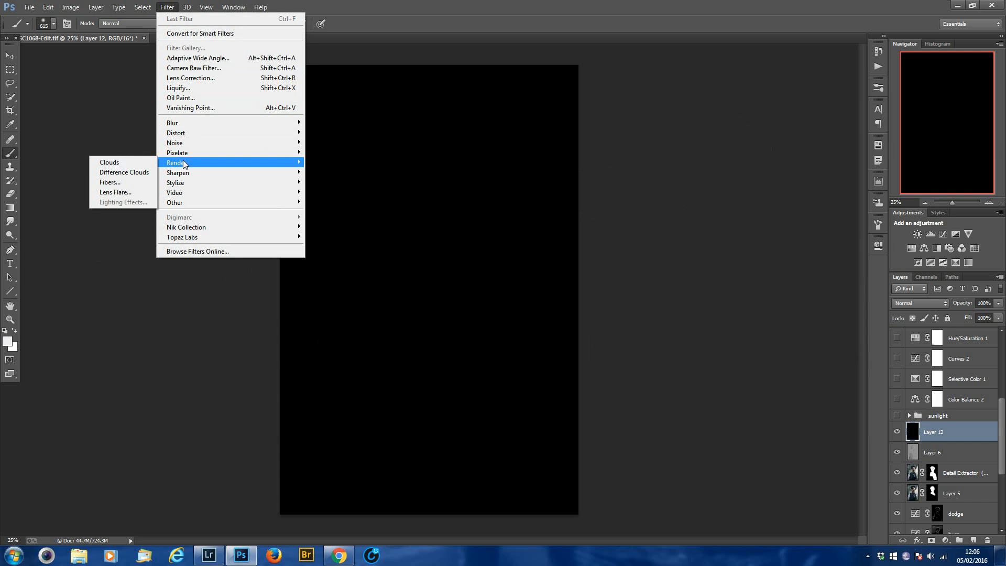
left_click(117, 193)
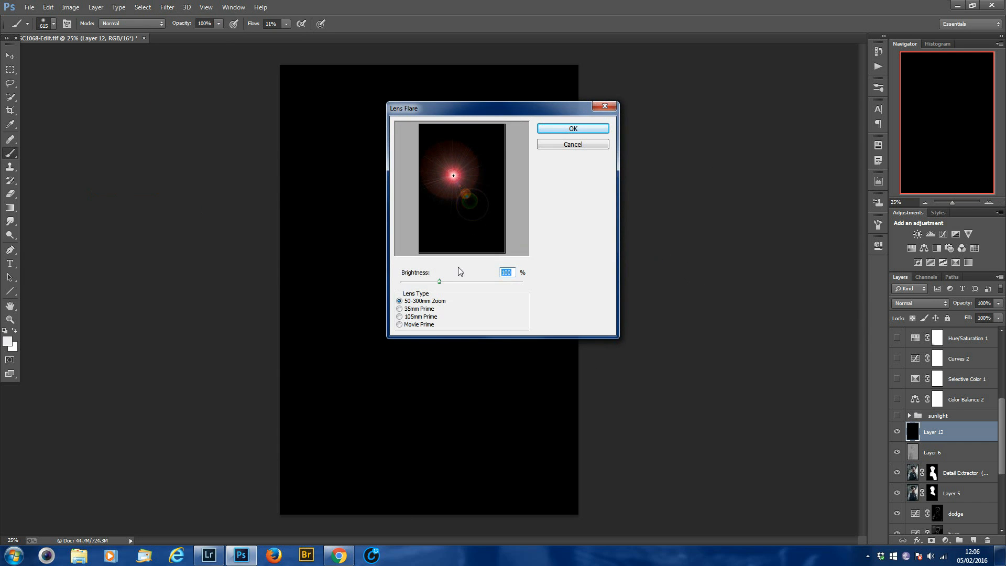
left_click(399, 317)
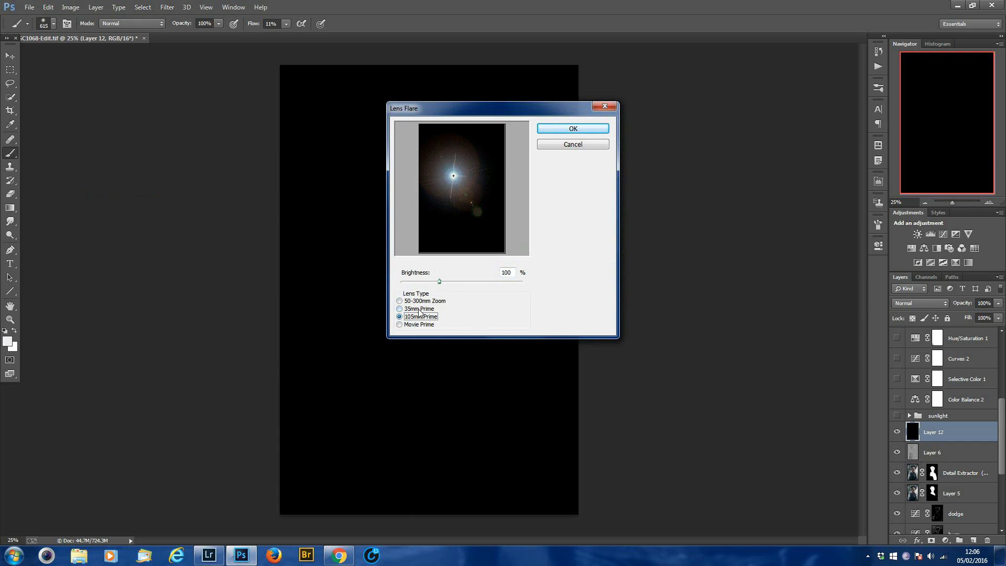
Place the flare centre on the image's right edge, slightly above mid-height, set its brightness to 128%, and apply it.
mouse_move(452, 175)
left_mouse_down()
mouse_move(499, 185)
mouse_move(466, 175)
left_mouse_up()
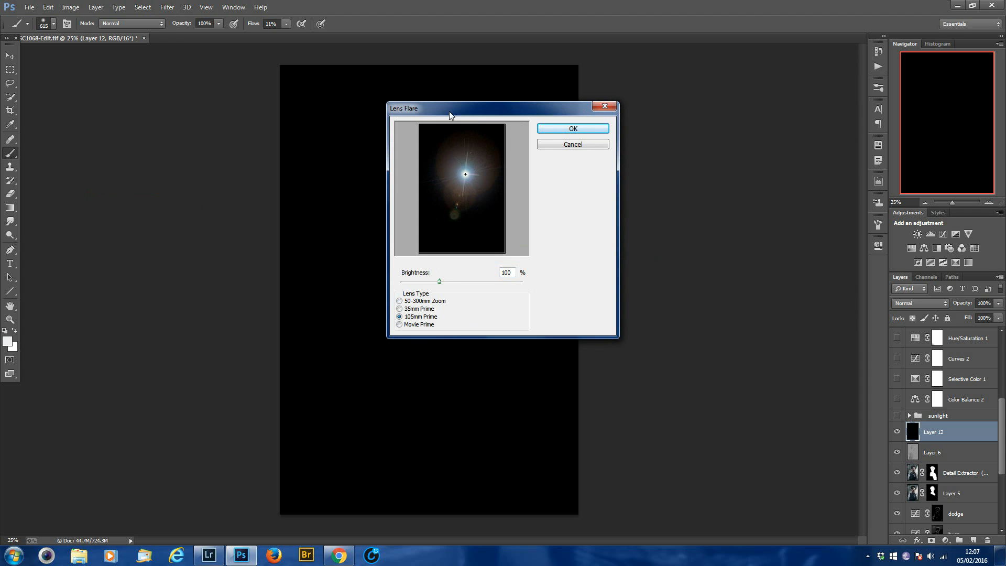
left_click(465, 174)
mouse_move(465, 174)
left_mouse_down()
mouse_move(458, 186)
mouse_move(475, 185)
mouse_move(464, 159)
mouse_move(436, 171)
mouse_move(454, 151)
mouse_move(472, 206)
mouse_move(443, 200)
mouse_move(459, 170)
mouse_move(447, 194)
mouse_move(453, 156)
mouse_move(444, 152)
mouse_move(473, 190)
left_mouse_up()
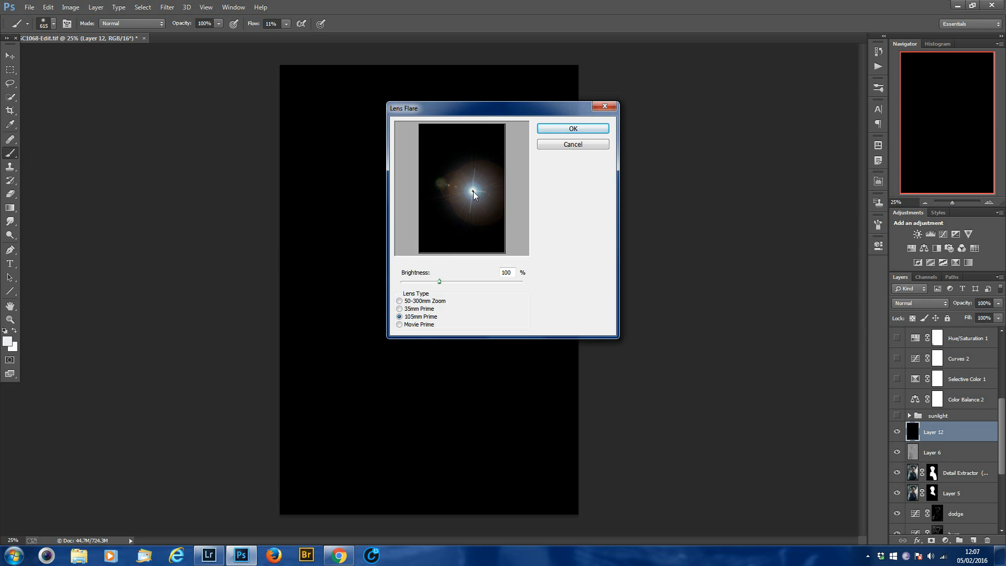
mouse_move(441, 281)
left_mouse_down()
mouse_move(474, 282)
mouse_move(408, 283)
mouse_move(443, 278)
left_mouse_up()
left_click_drag(472, 196, 478, 184)
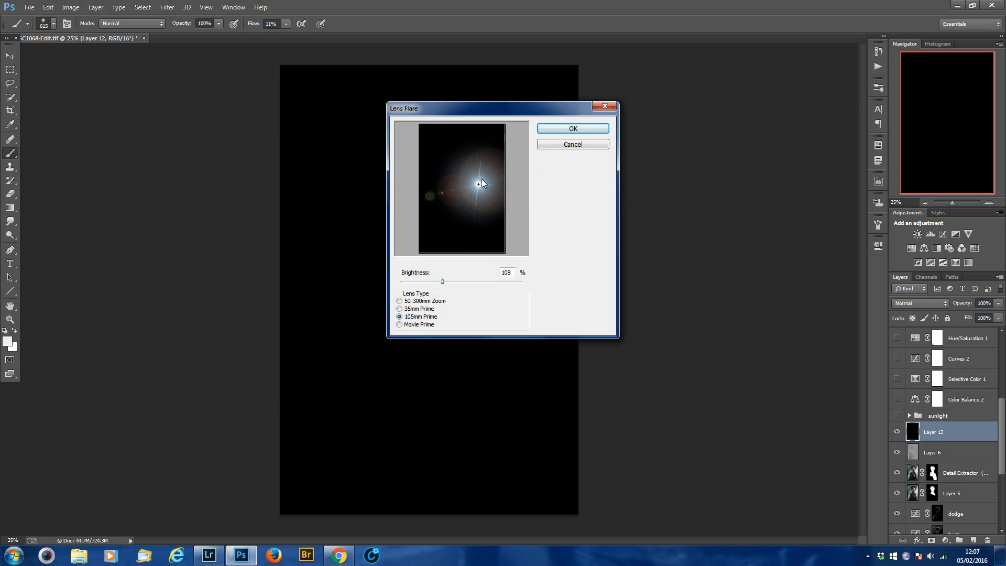
left_click_drag(478, 182, 502, 180)
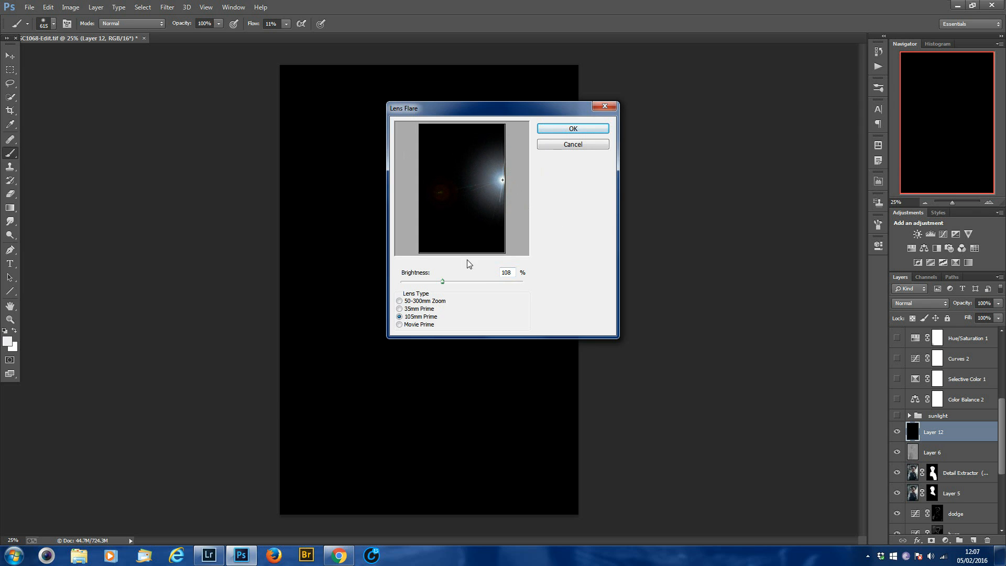
left_click_drag(444, 279, 451, 283)
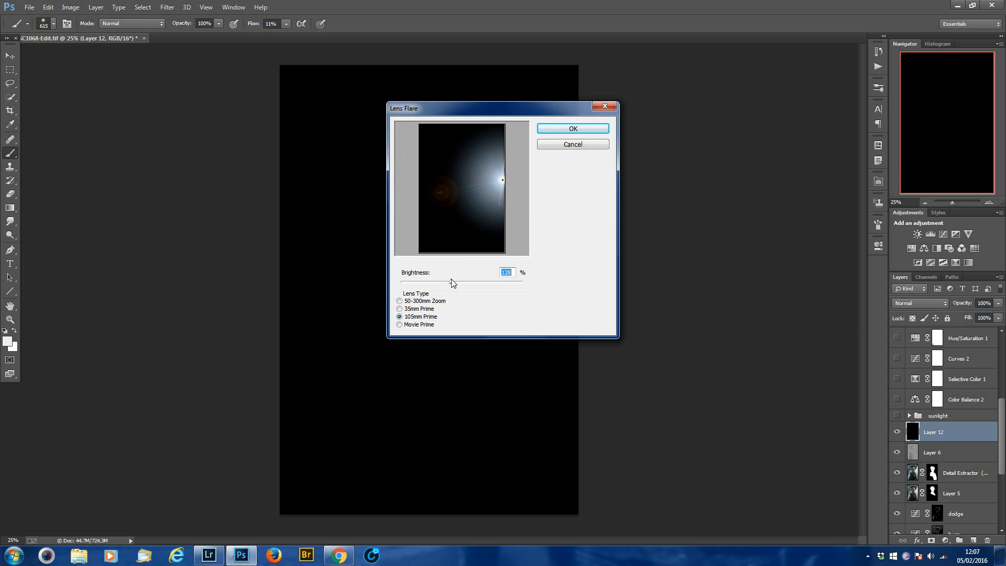
left_click(502, 180)
mouse_move(502, 181)
left_mouse_down()
mouse_move(499, 193)
mouse_move(497, 172)
mouse_move(506, 187)
left_mouse_up()
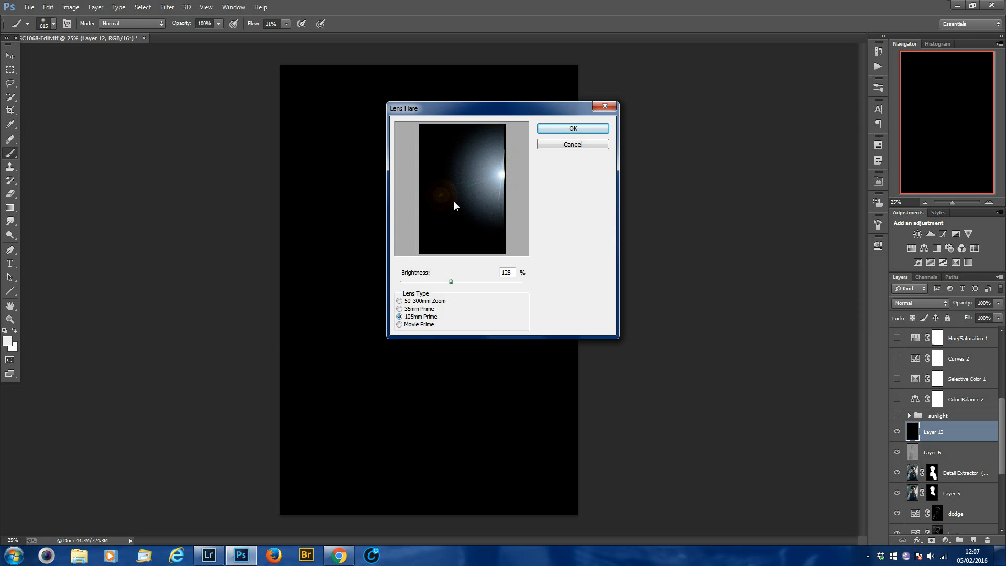
left_click(579, 129)
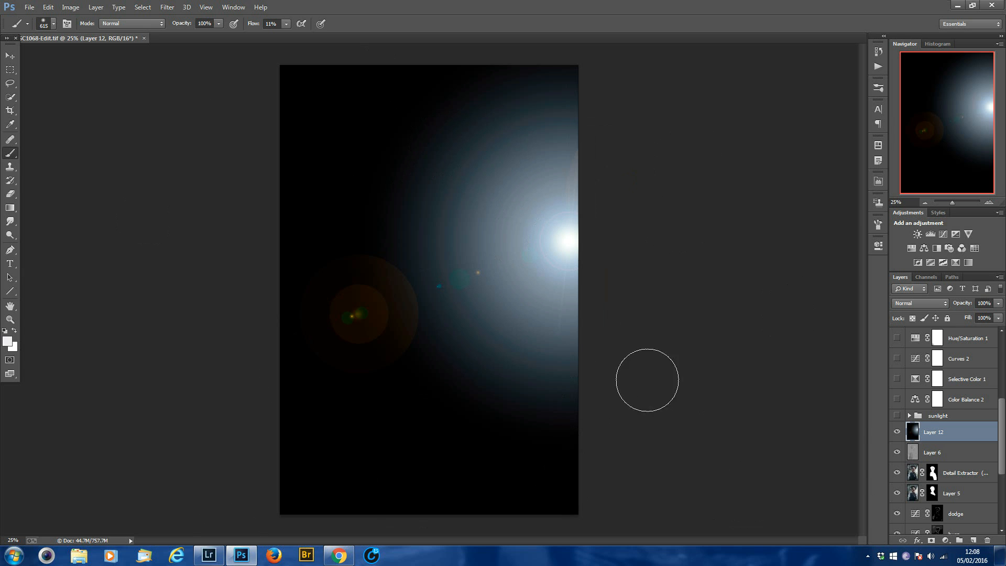
Try Multiply on the flare layer, set its blend mode to Screen, and compare the image with and without it.
left_click(928, 302)
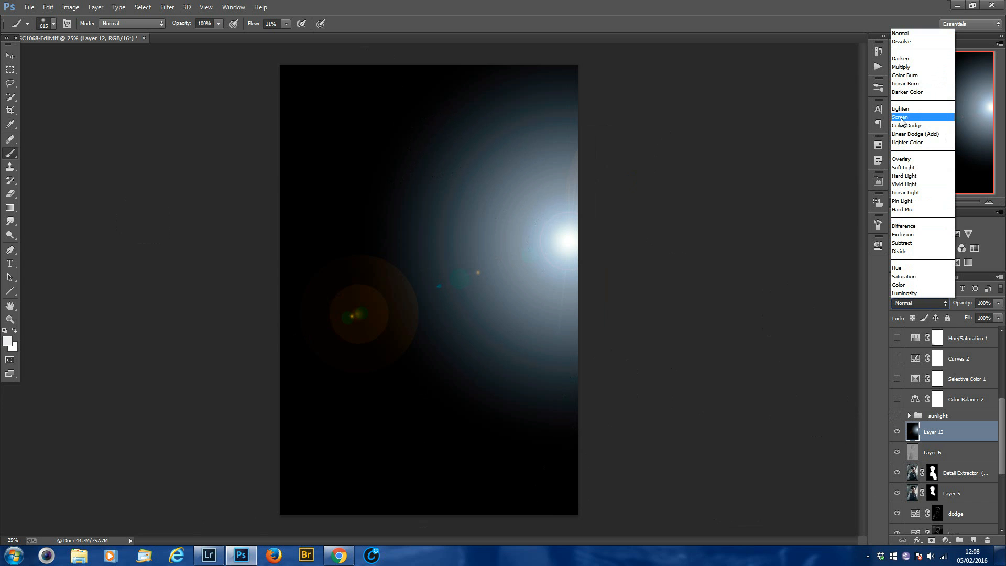
left_click(901, 68)
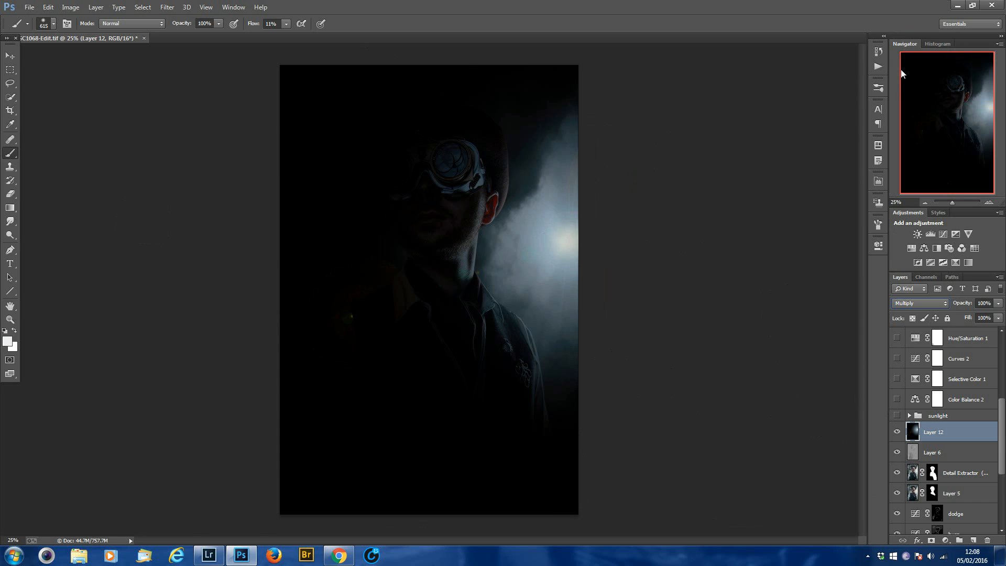
left_click(940, 302)
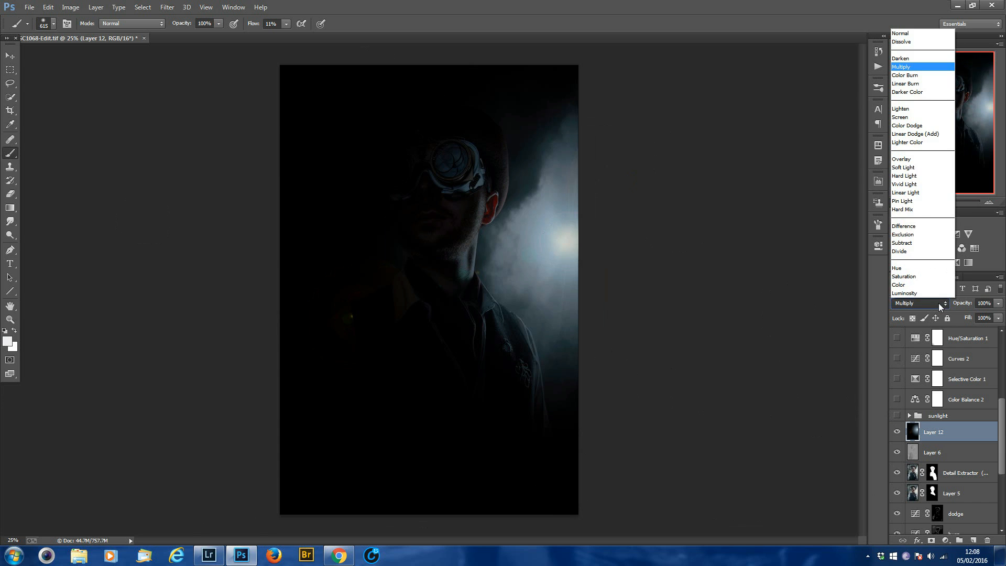
left_click(907, 117)
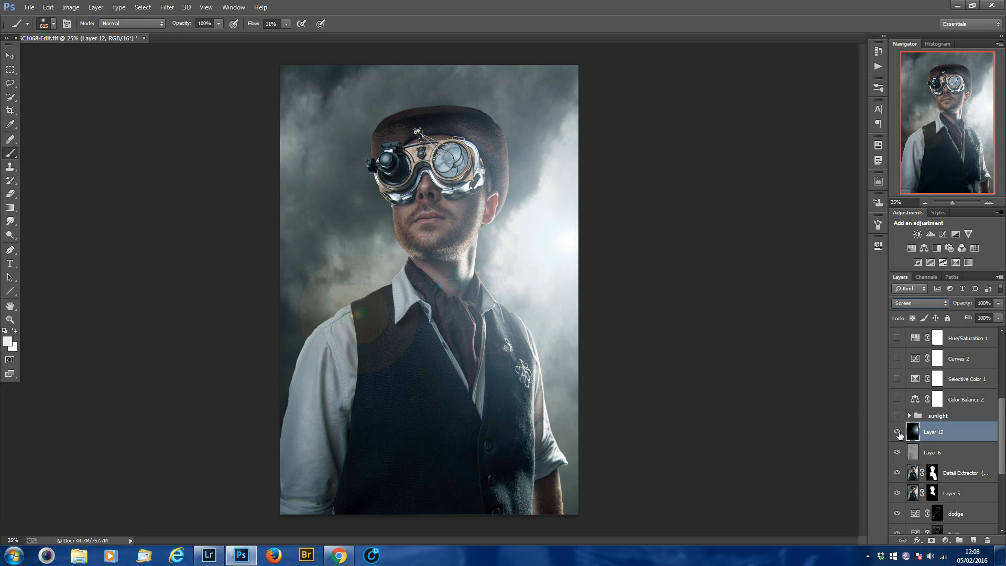
left_click(897, 432)
left_click(897, 432)
left_click(897, 433)
left_click(897, 433)
Paint out the orange flare spot on the vest's shoulder with black on the flare layer, using a 600 px brush.
key("d")
key("alt+d")
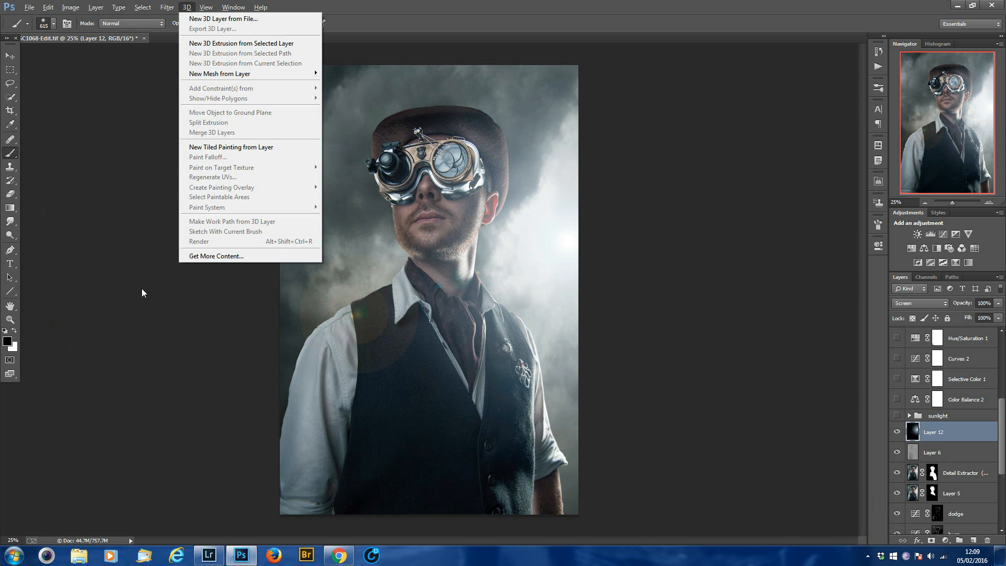
key("Escape")
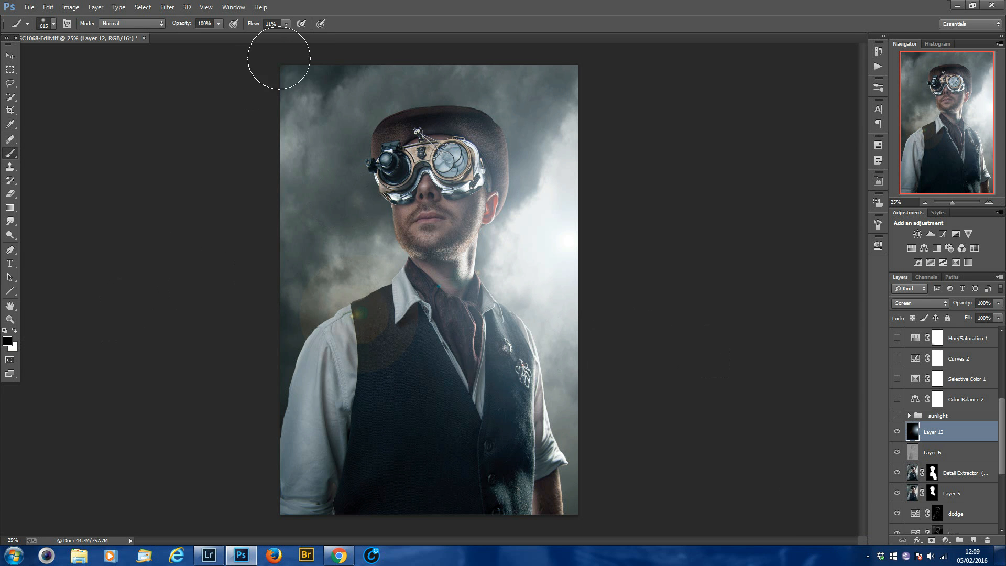
key("bracketright")
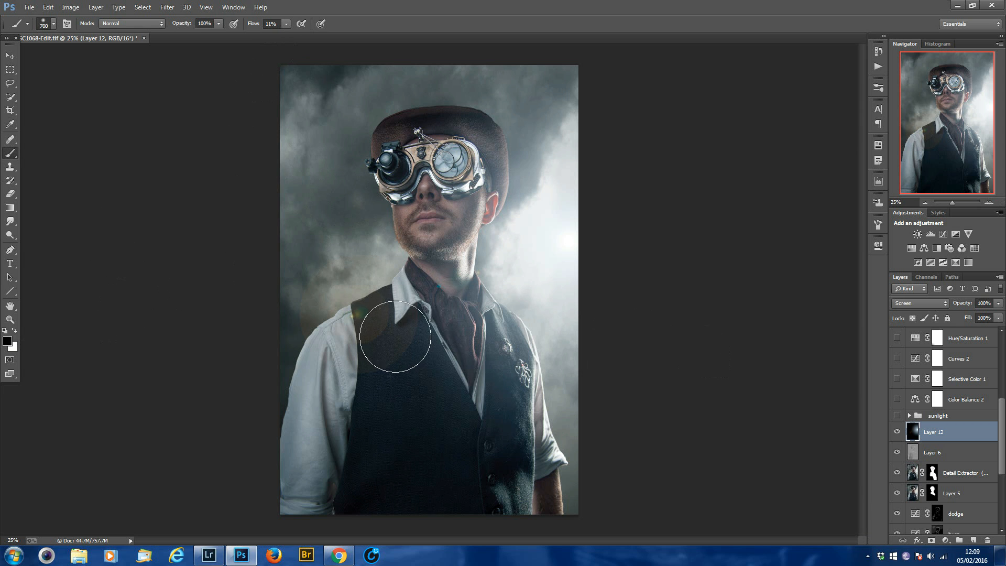
key("bracketright")
key("bracketright")
key("bracketright")
key("bracketleft")
key("bracketleft")
key("bracketleft")
key("bracketleft")
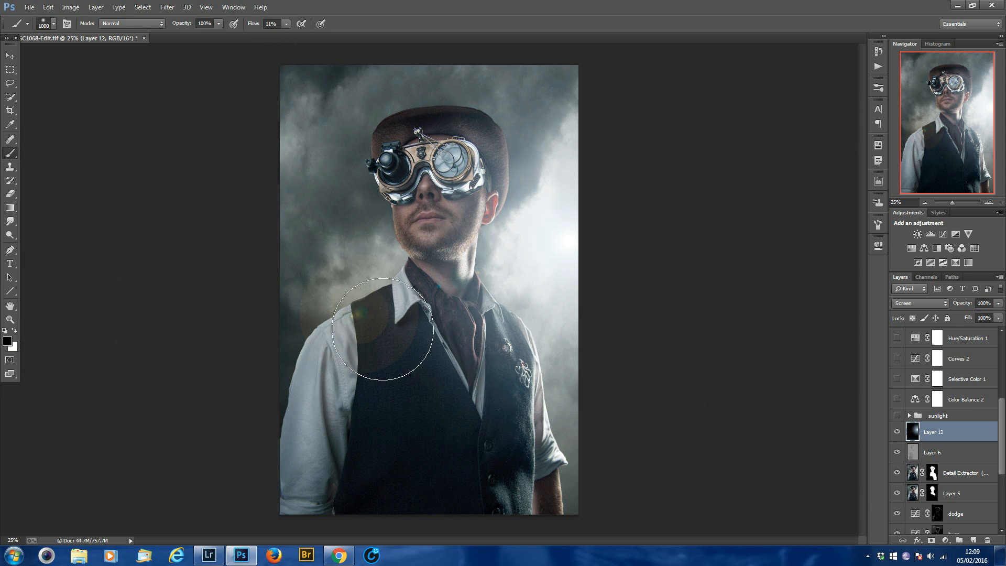
mouse_move(399, 330)
left_mouse_down()
mouse_move(388, 350)
mouse_move(396, 328)
mouse_move(378, 334)
mouse_move(348, 316)
mouse_move(346, 357)
mouse_move(320, 311)
mouse_move(337, 333)
mouse_move(314, 337)
mouse_move(354, 348)
mouse_move(340, 298)
mouse_move(383, 324)
mouse_move(394, 352)
mouse_move(392, 289)
mouse_move(379, 279)
mouse_move(372, 297)
mouse_move(355, 285)
mouse_move(385, 365)
mouse_move(408, 342)
mouse_move(348, 368)
mouse_move(396, 337)
mouse_move(395, 320)
mouse_move(370, 336)
left_mouse_up()
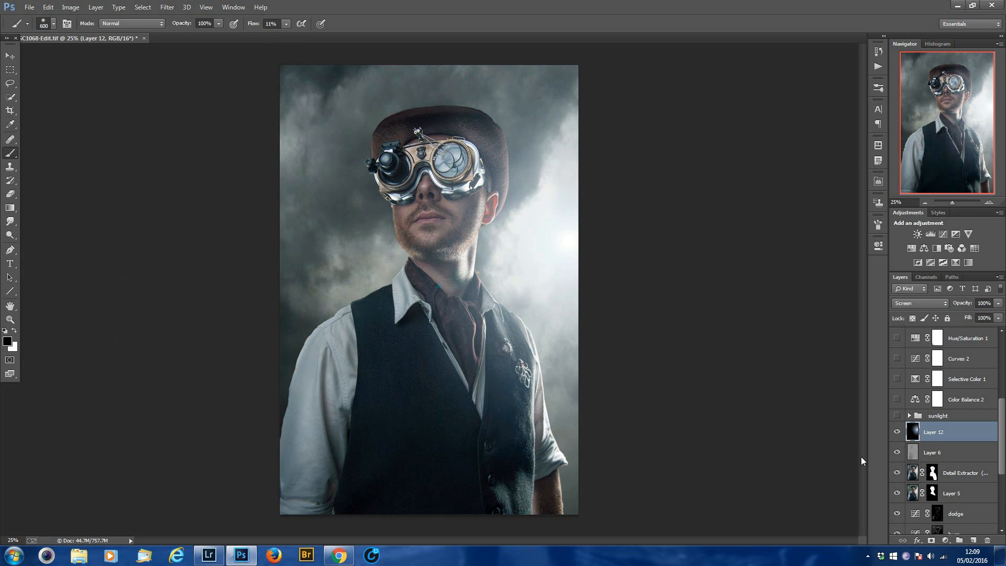
Check the cleaned-up flare by hiding and showing Layer 12 again.
double_click(911, 448)
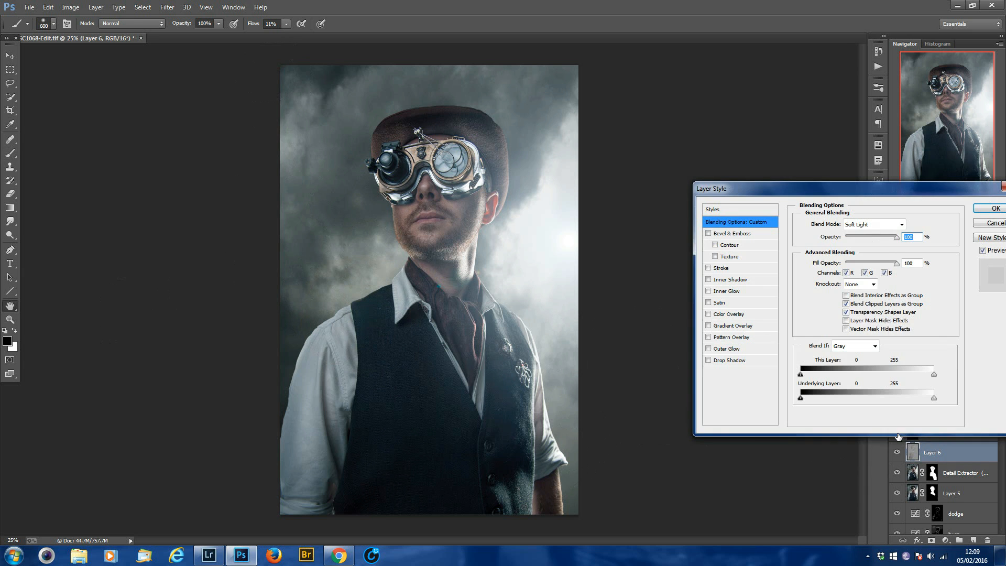
left_click(1001, 210)
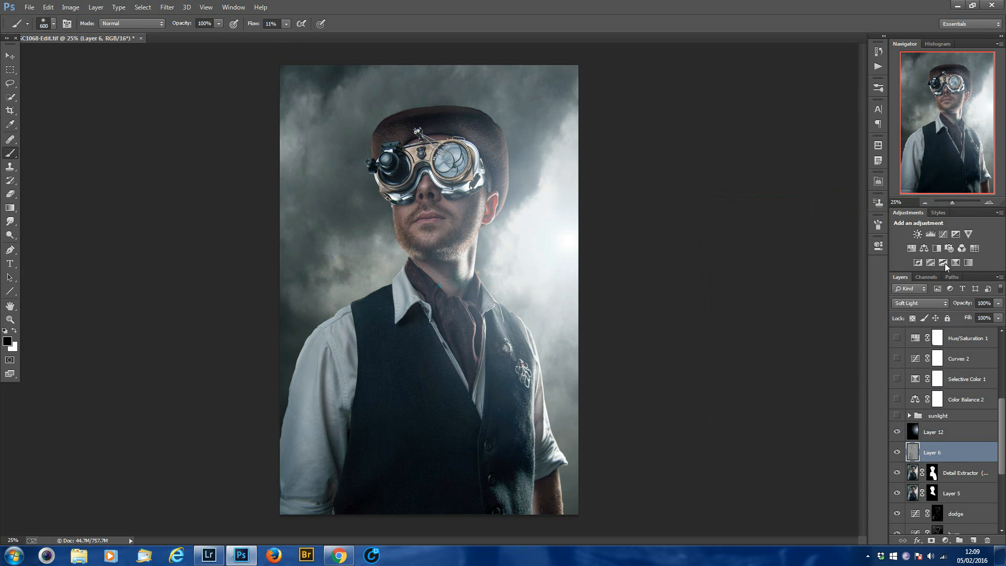
left_click(895, 433)
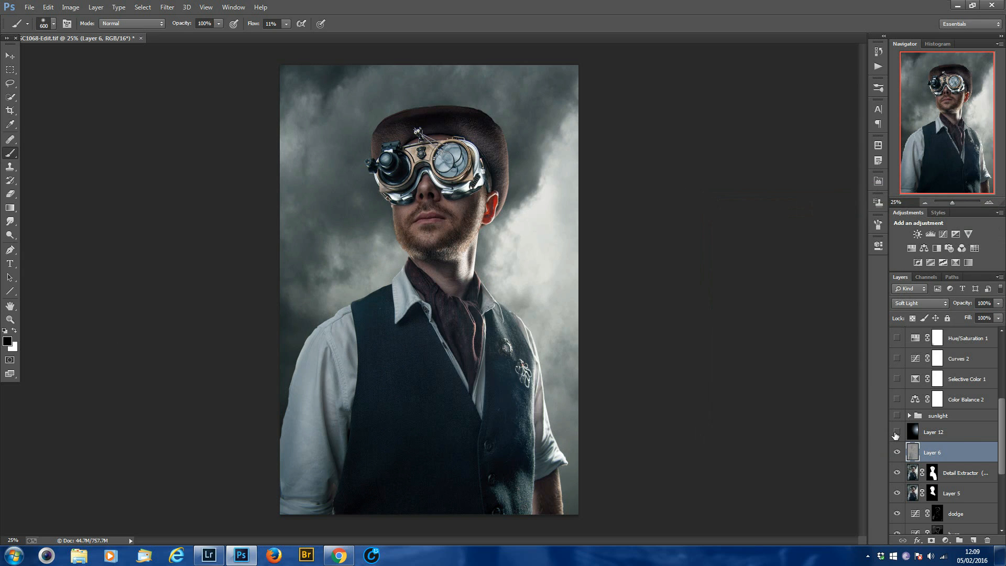
left_click(896, 432)
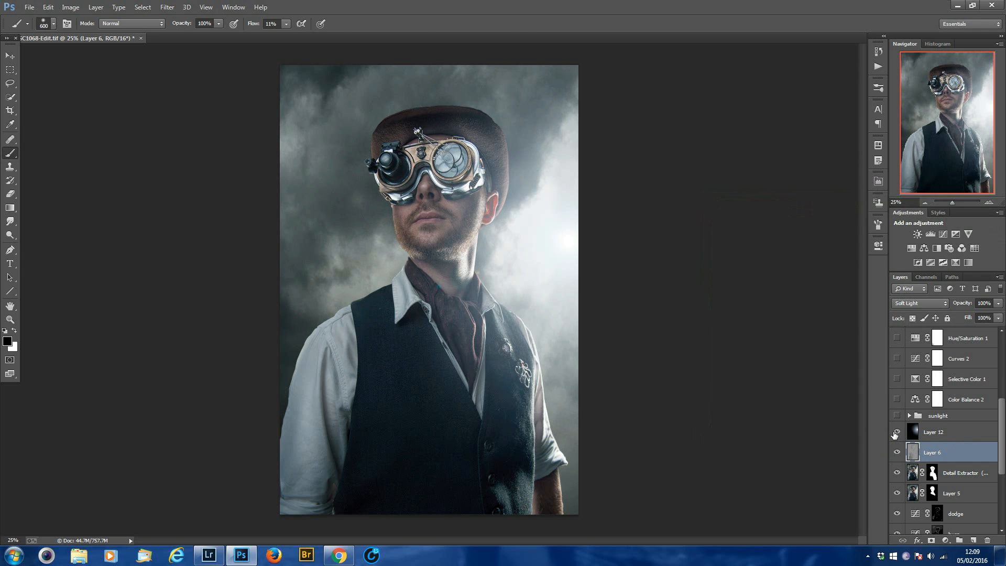
key("ctrl+t")
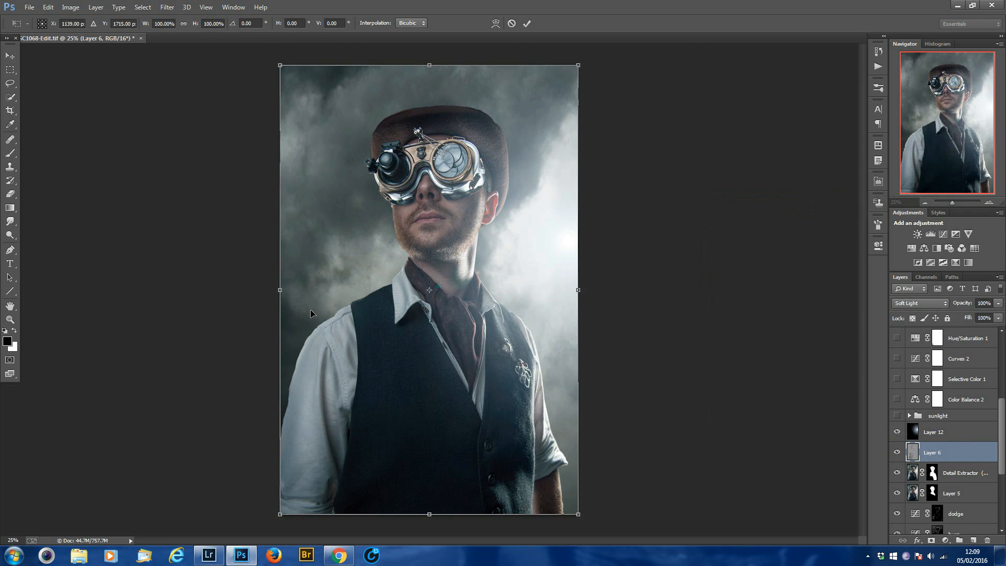
mouse_move(276, 290)
left_mouse_down()
mouse_move(222, 290)
mouse_move(272, 291)
left_mouse_up()
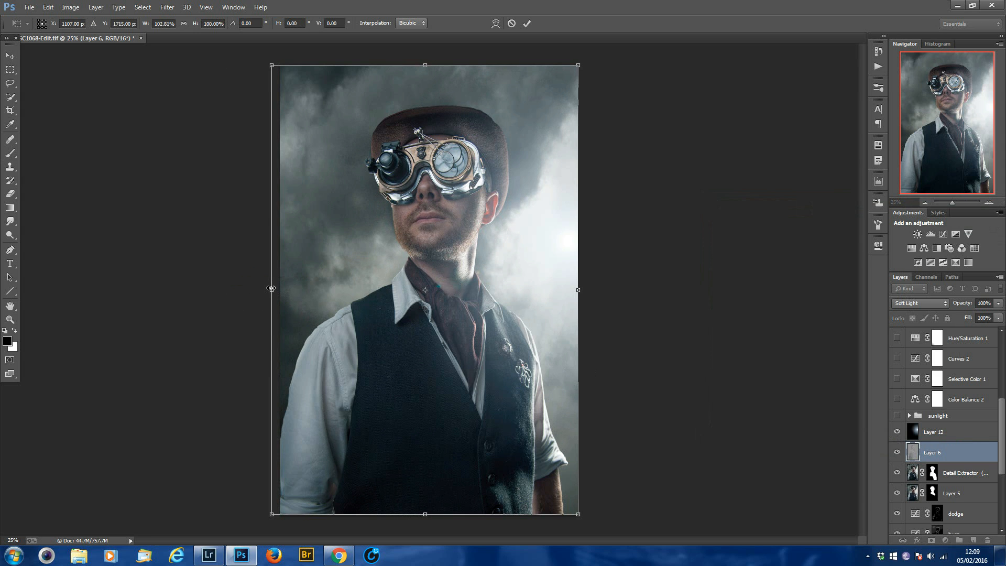
key("ctrl+z")
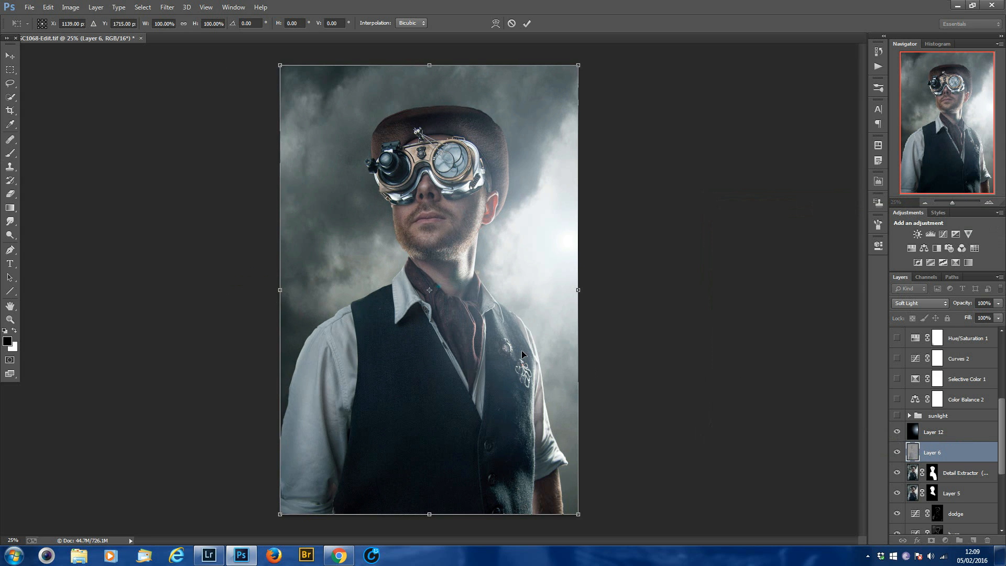
key("Return")
key("b")
Stretch Layer 12 beyond the canvas to about 149% width and 111% height, keeping the flare against the image's right edge.
left_click(950, 431)
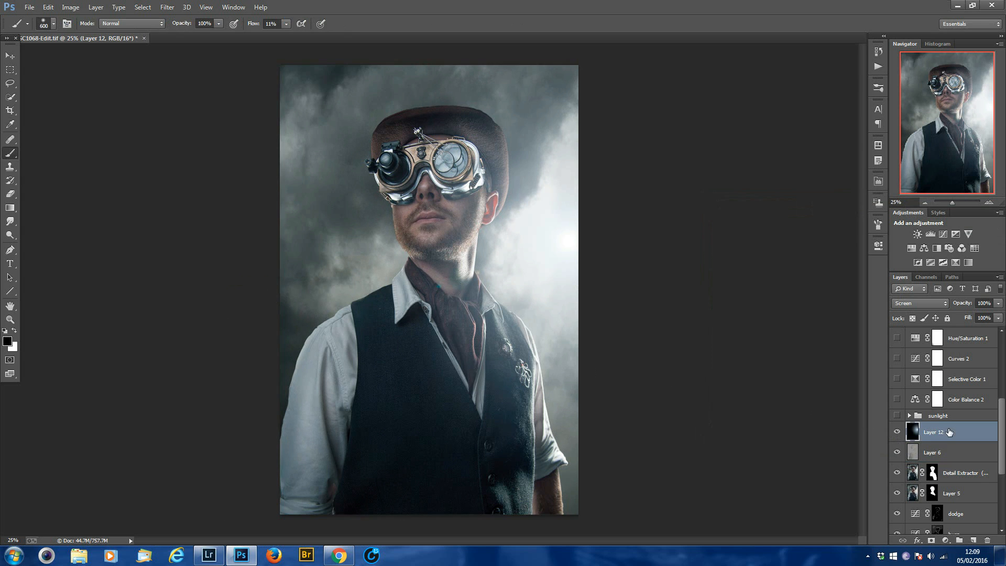
key("ctrl+t")
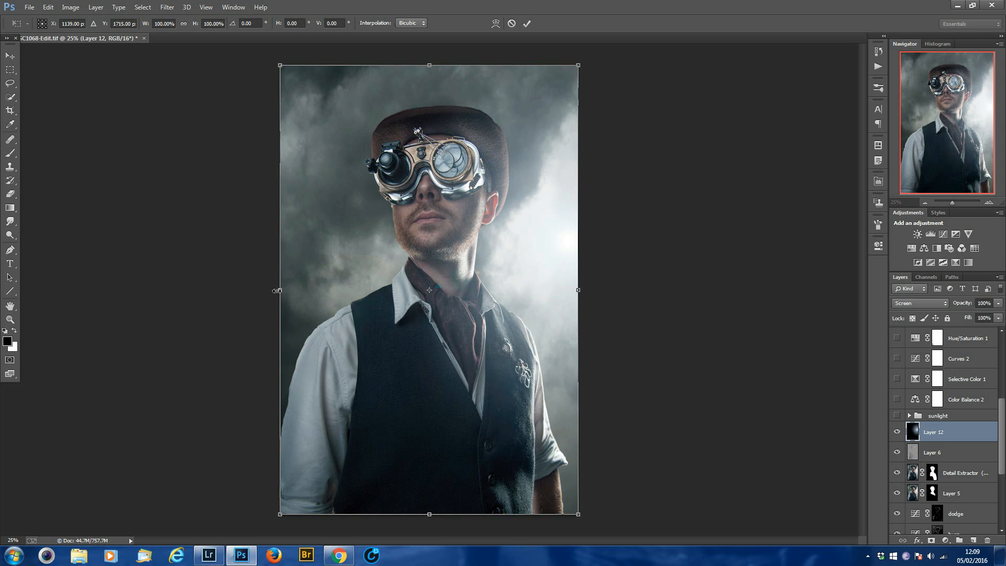
left_click_drag(278, 290, 125, 279)
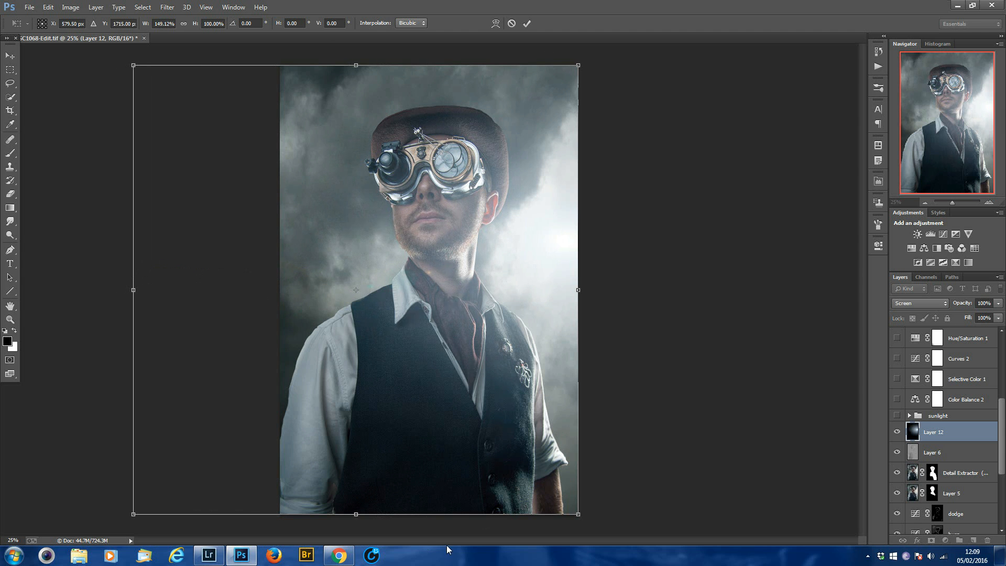
left_click_drag(357, 515, 355, 561)
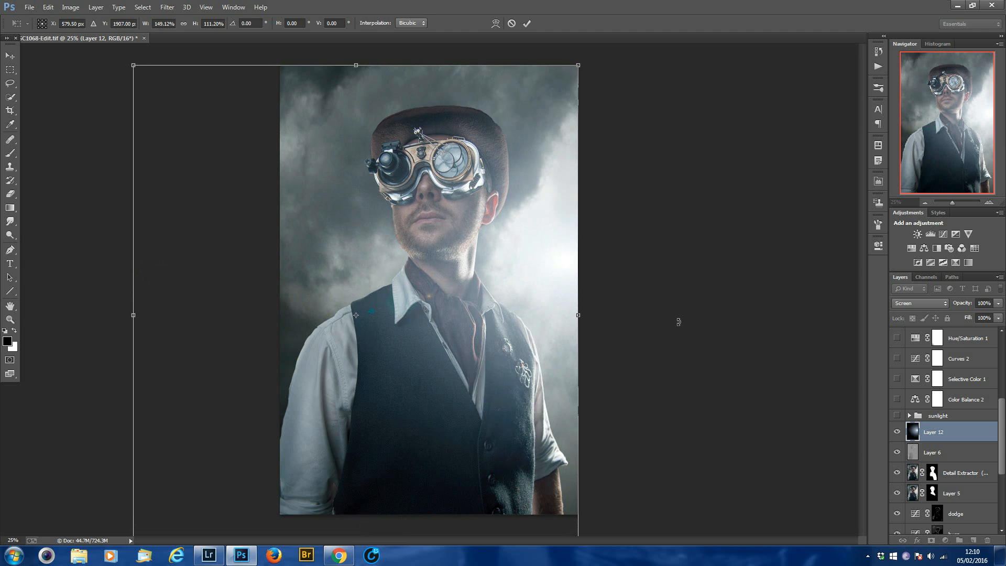
key("b")
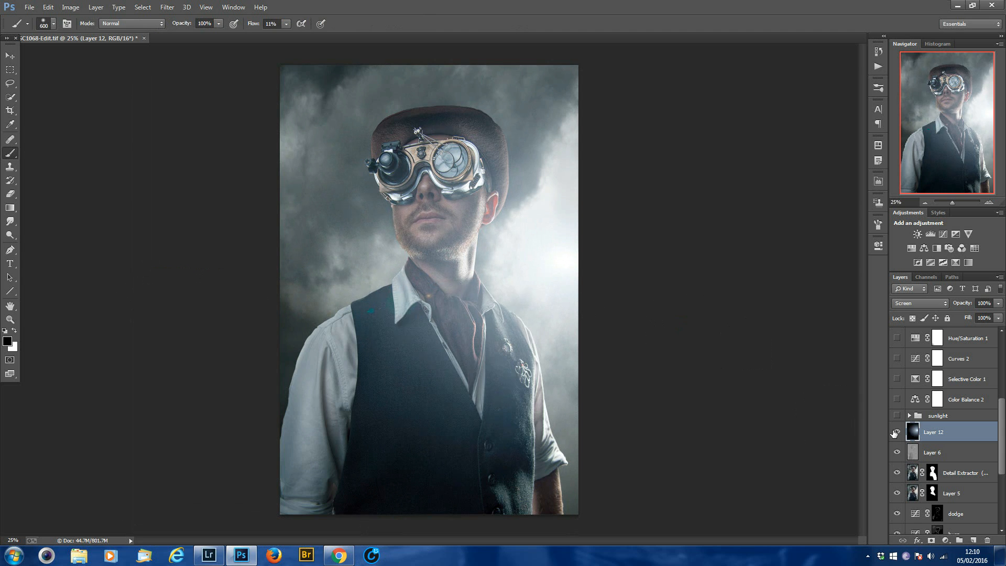
Compare the portrait with and without the stretched flare by hiding and showing Layer 12.
left_click(896, 432)
left_click(896, 433)
left_click(895, 432)
left_click(895, 432)
Lower Layer 12's fill to slightly under 75%.
left_click(999, 304)
mouse_move(998, 316)
left_mouse_down()
mouse_move(986, 316)
mouse_move(1001, 318)
left_mouse_up()
left_click(955, 324)
left_click(998, 318)
left_click_drag(999, 330, 983, 334)
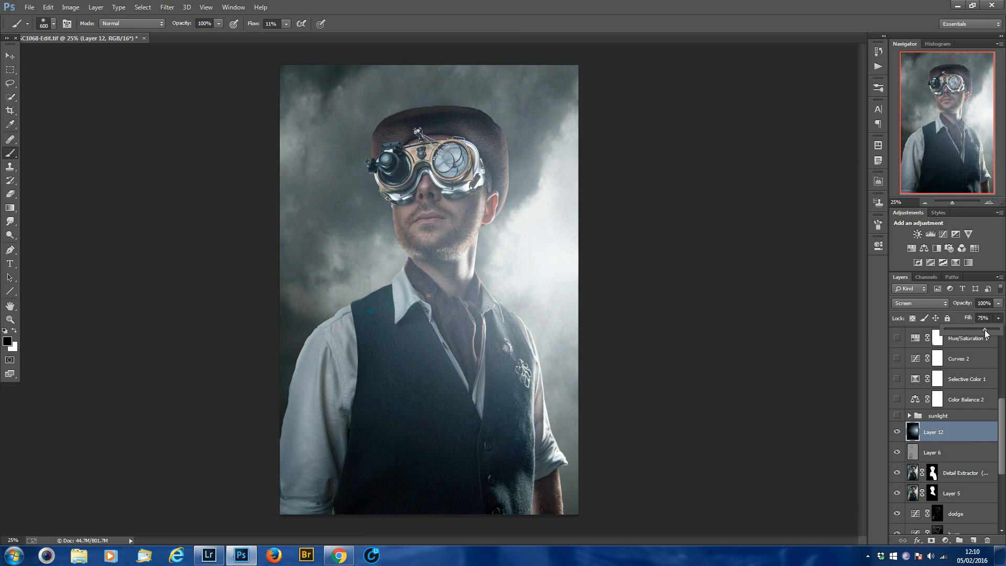
left_click_drag(984, 333, 980, 333)
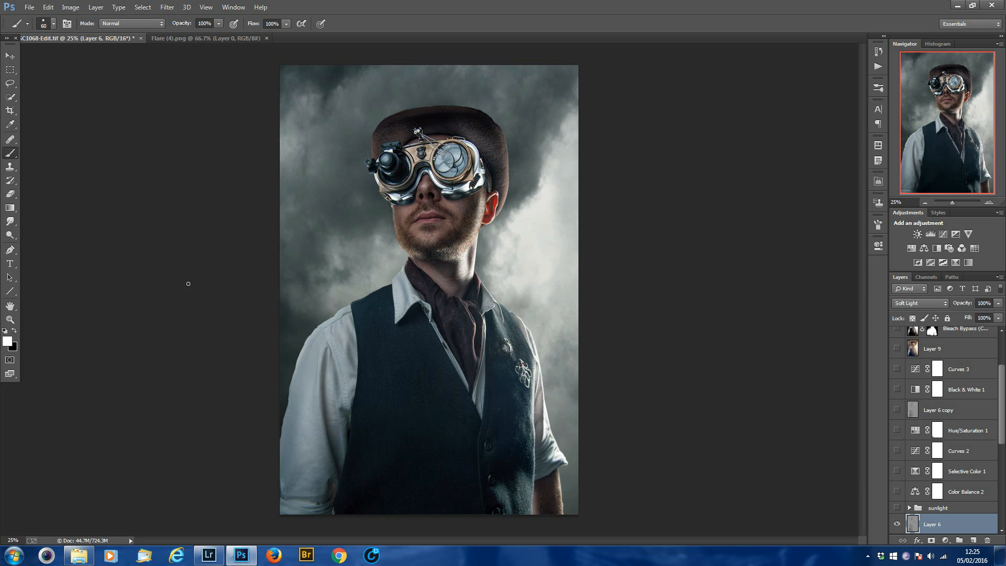
Copy the whole flare image from Flare (4).png and paste it onto a new layer above Layer 6 in the portrait.
left_click(241, 37)
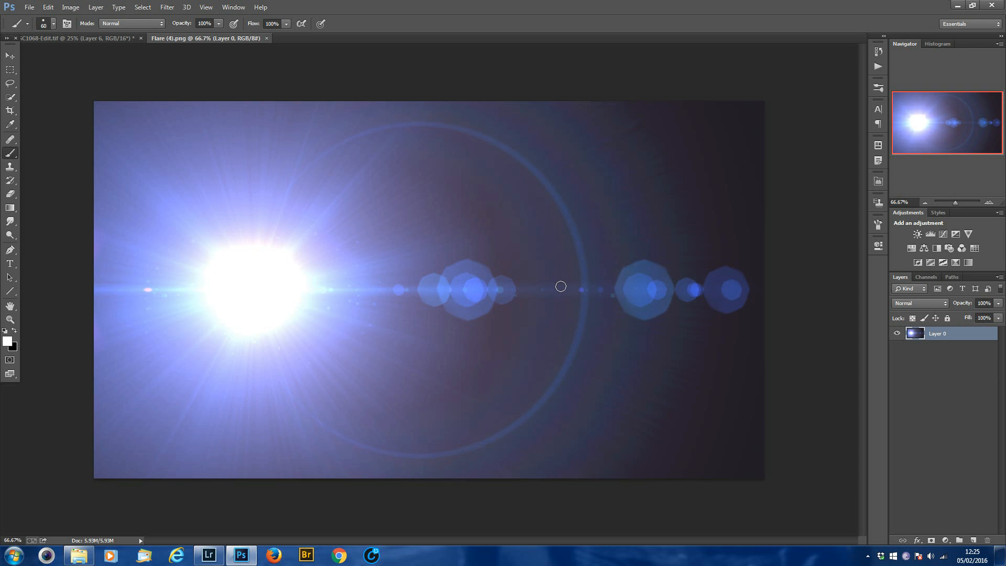
key("ctrl+a")
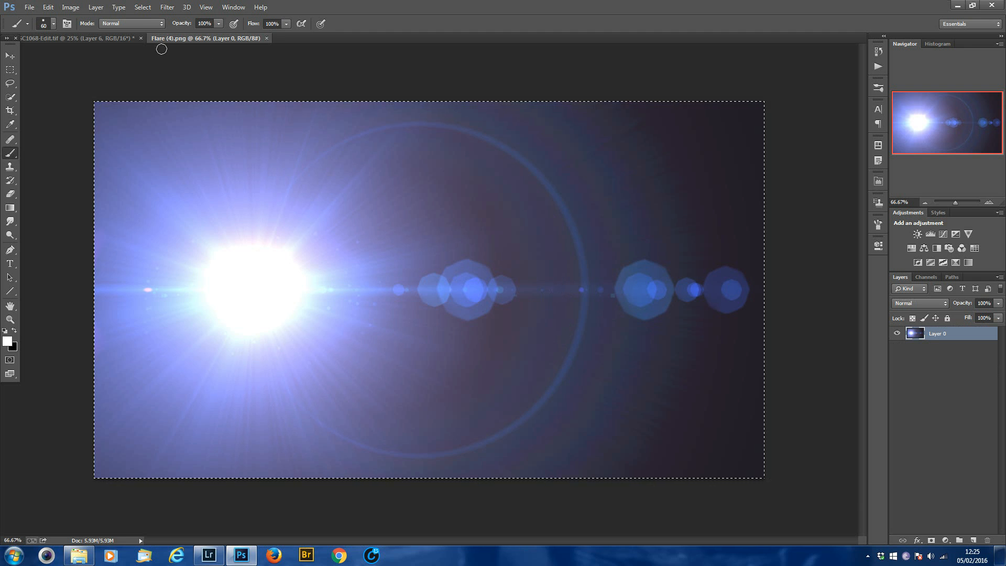
left_click(115, 40)
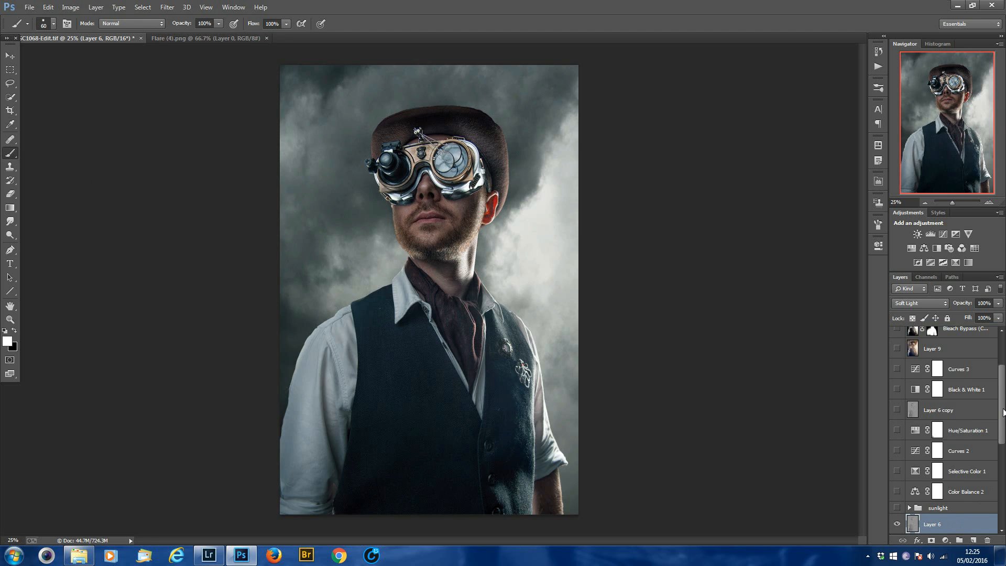
scroll(1003, 412, "down", 3)
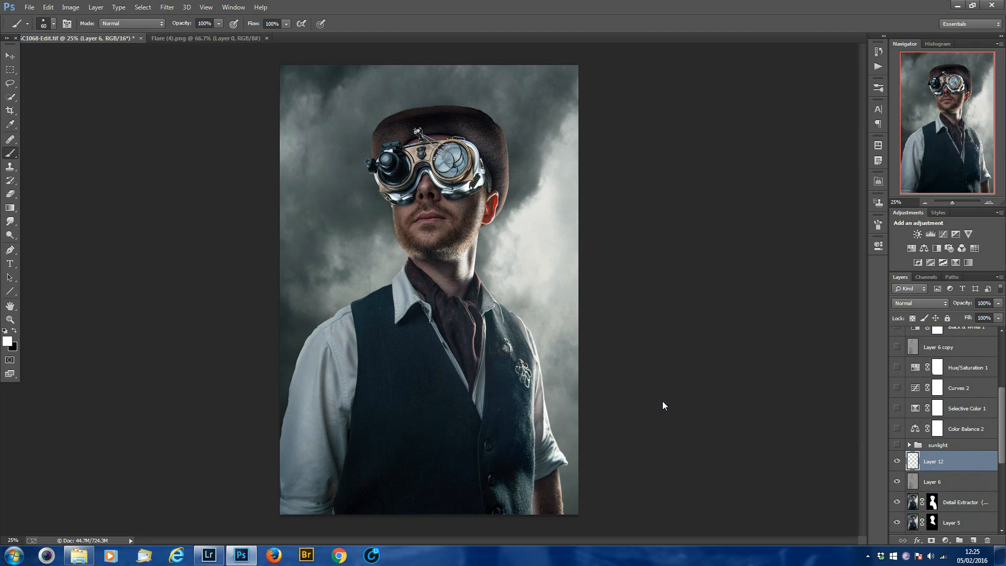
key("ctrl+v")
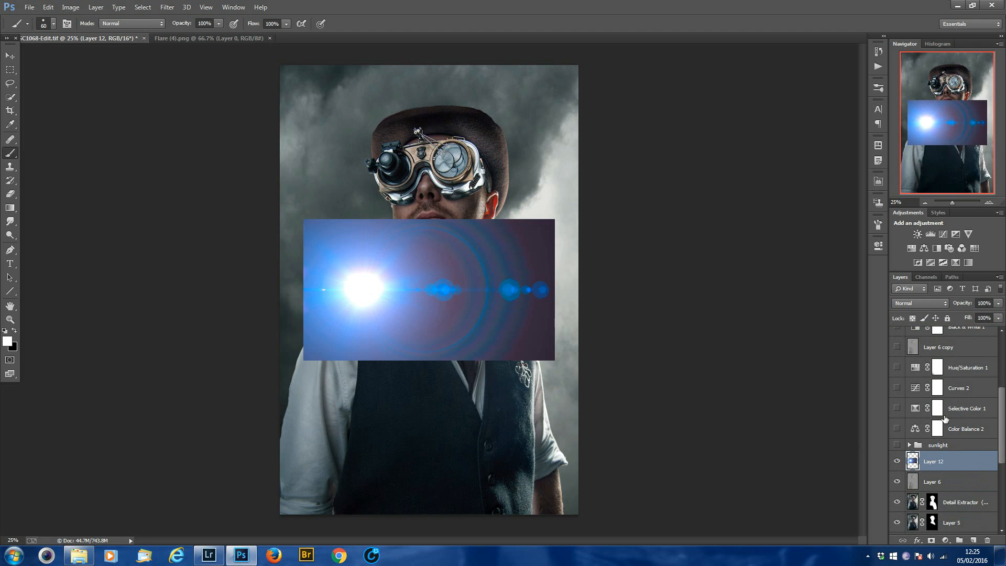
Desaturate the pasted flare and set its blend mode to Screen.
left_click(933, 306)
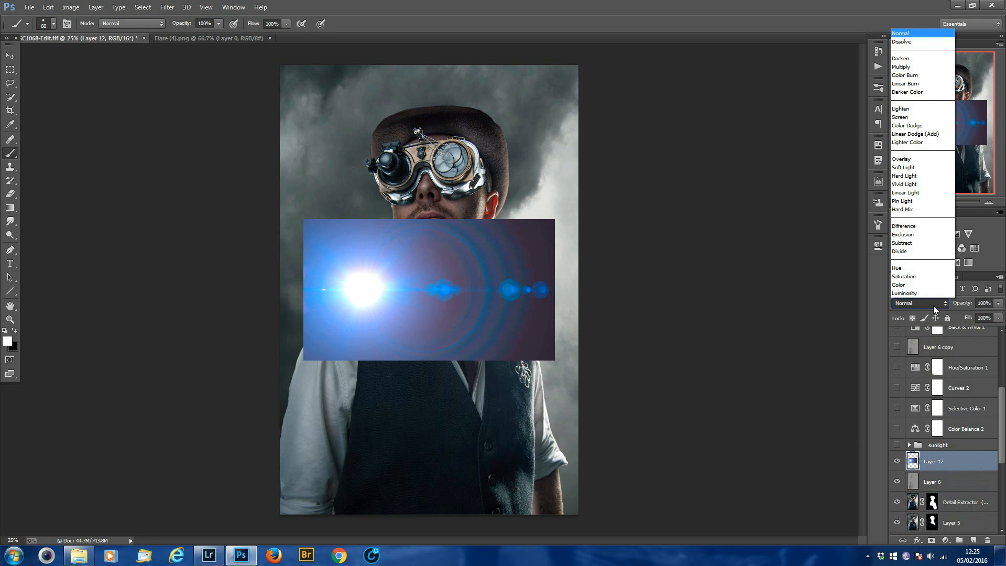
left_click(932, 307)
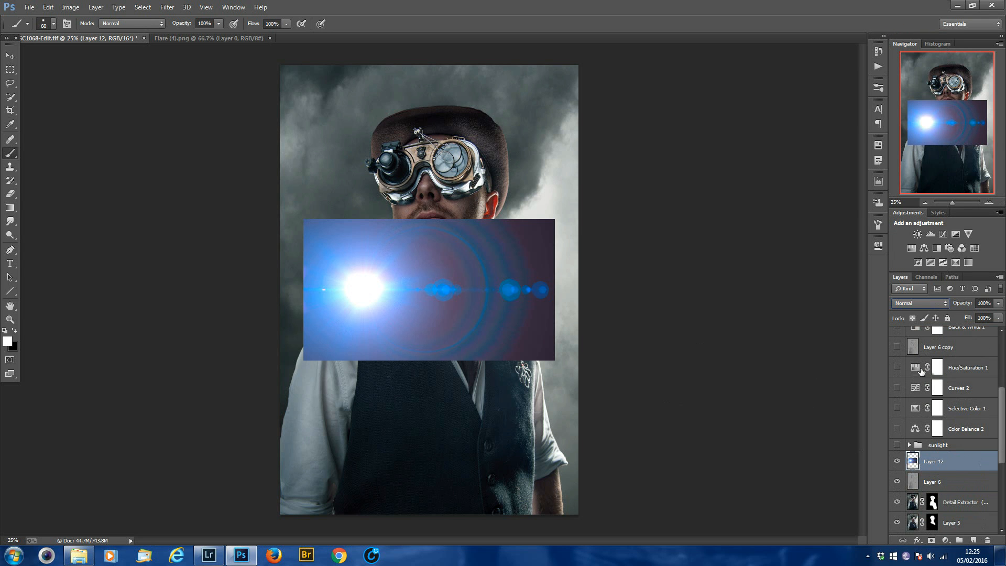
left_click(70, 7)
mouse_move(77, 34)
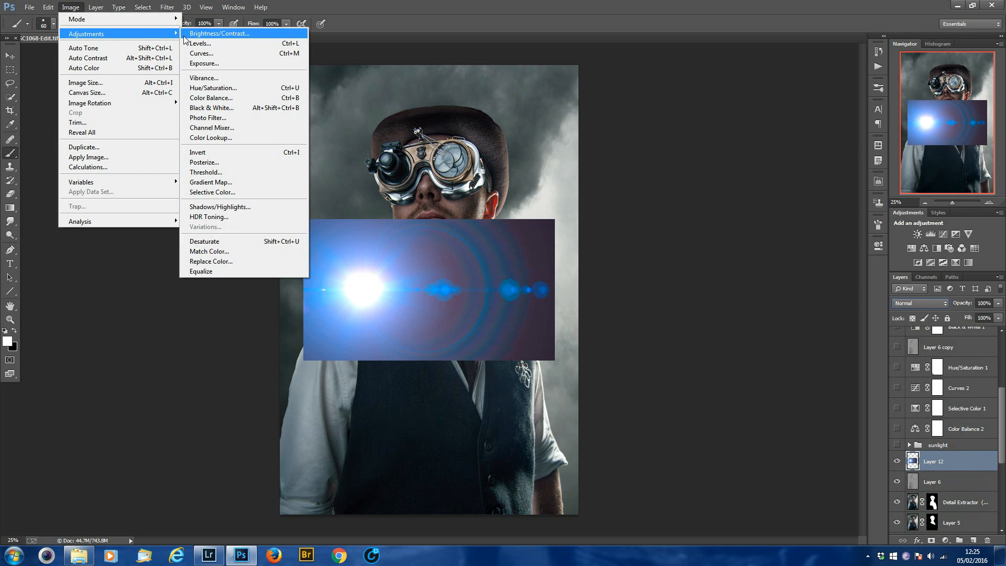
left_click(215, 240)
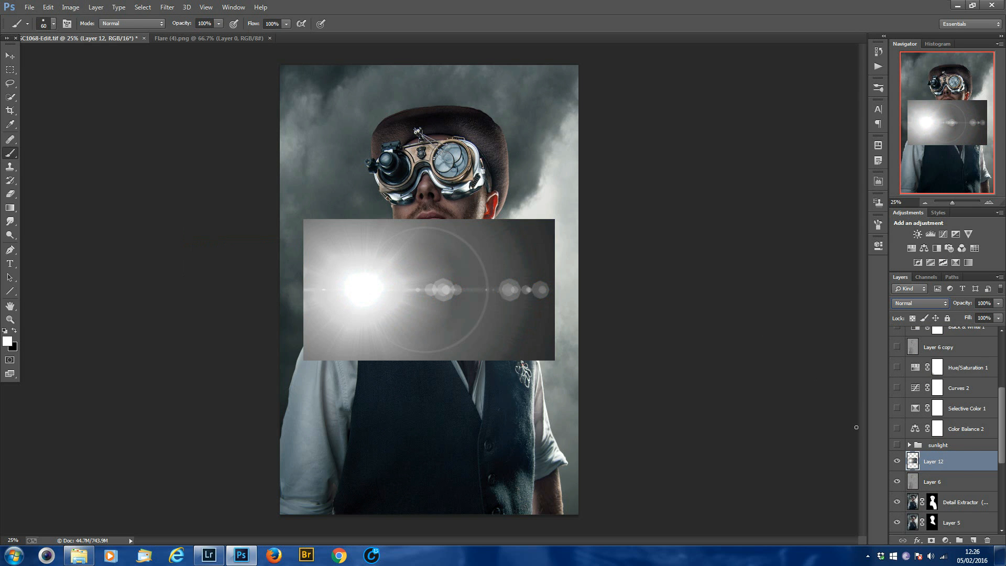
left_click(924, 304)
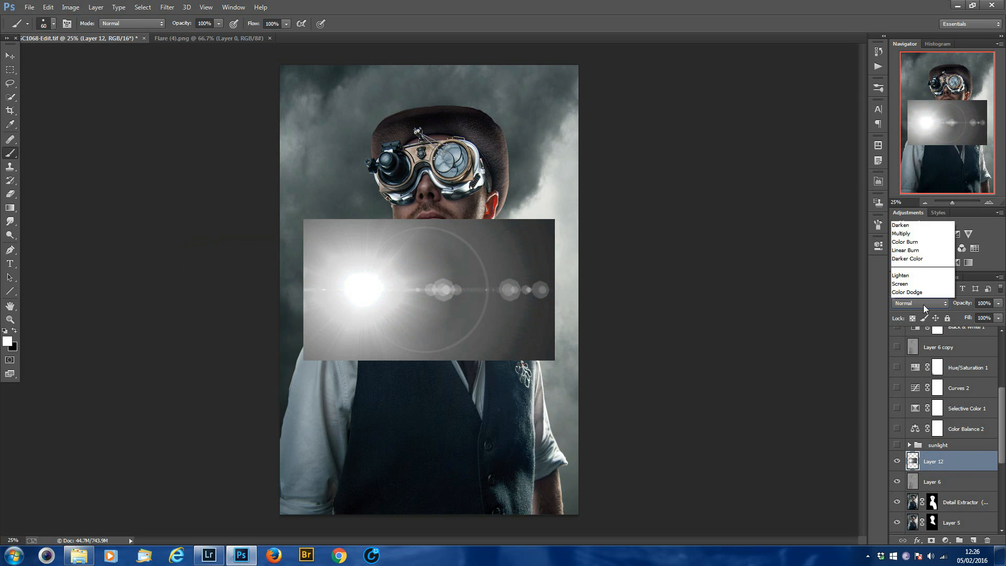
left_click(912, 115)
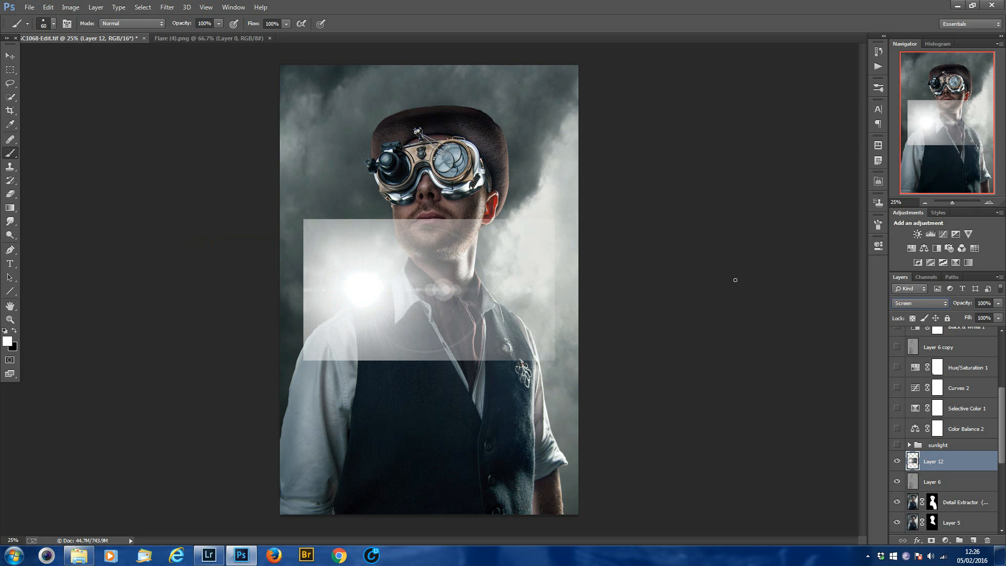
Scale the flare to about 134% width and 228% height, rotated about 175°, with its light source near the portrait's right edge.
key("ctrl+t")
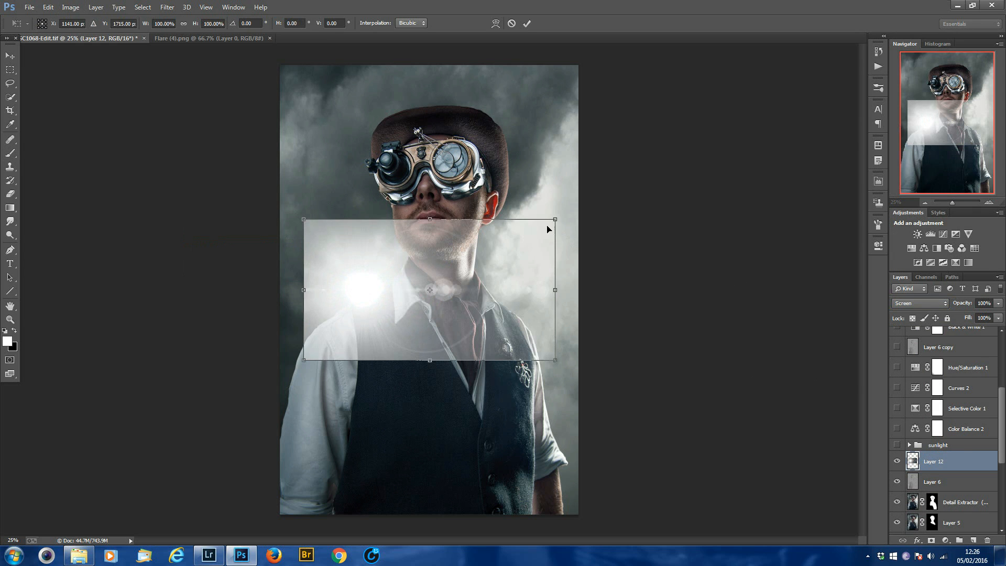
left_click_drag(555, 219, 639, 171)
left_click_drag(677, 224, 397, 353)
left_click_drag(346, 329, 361, 352)
left_click_drag(462, 126, 458, 101)
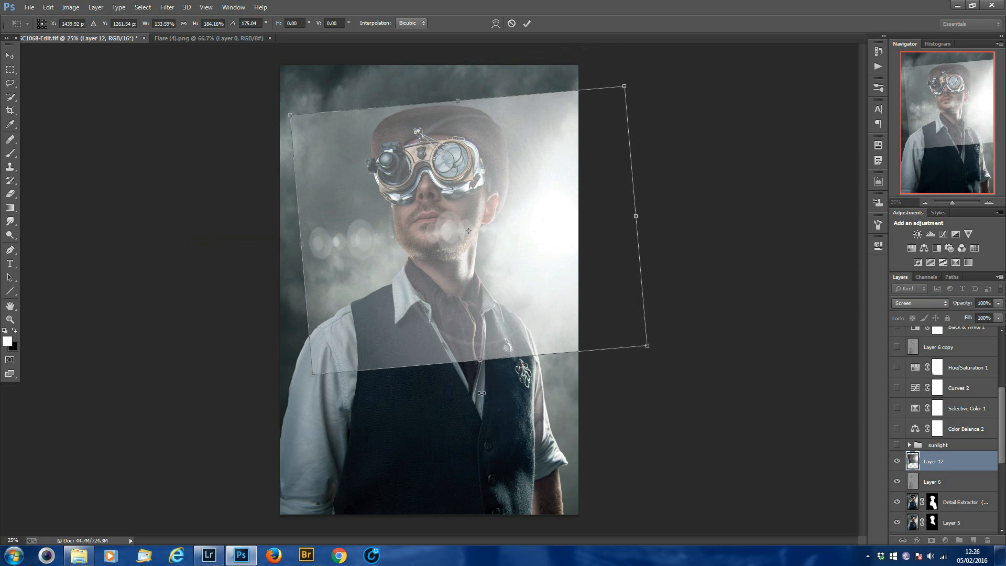
left_click_drag(484, 406, 486, 422)
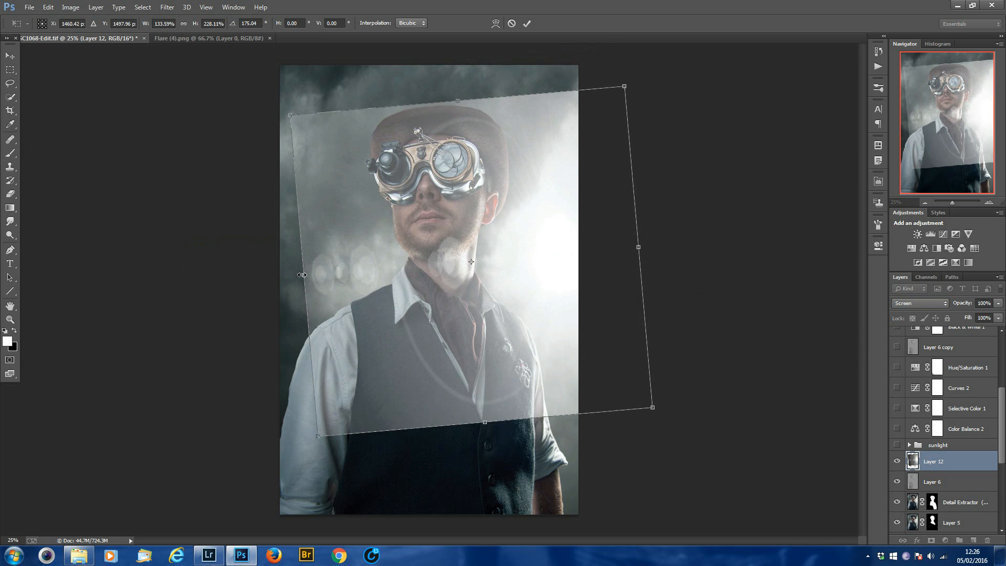
Widen the flare to about 208%, rotate it to about 168°, and move its light source to chest height at the image's right edge.
left_click_drag(226, 279, 118, 291)
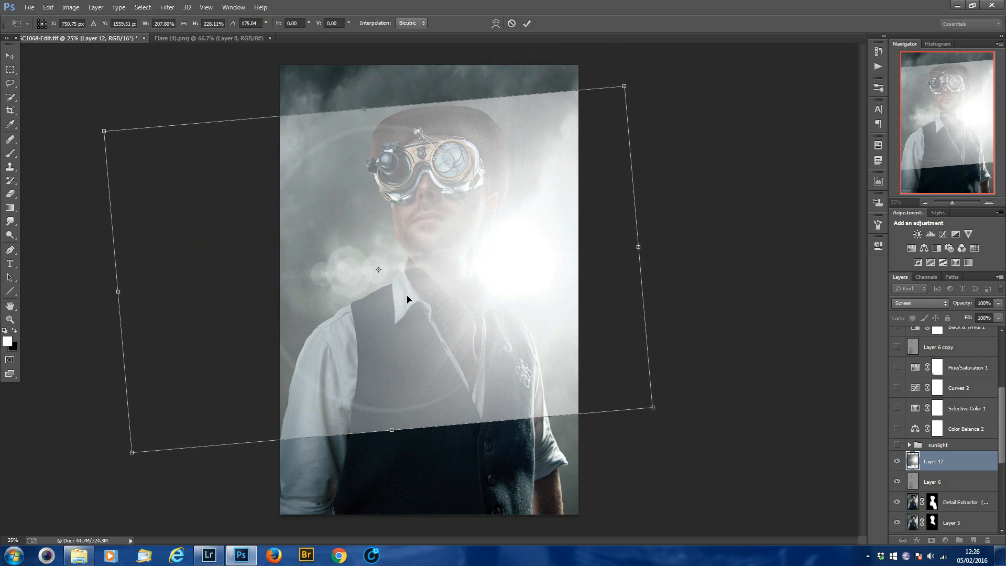
left_click_drag(398, 284, 468, 361)
left_click_drag(781, 158, 759, 125)
left_click_drag(622, 247, 607, 268)
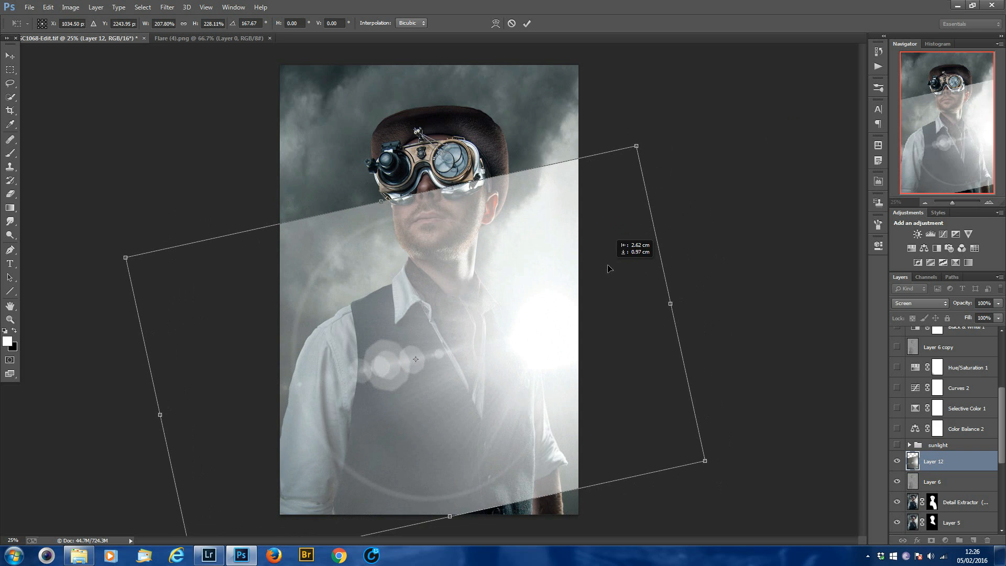
key("b")
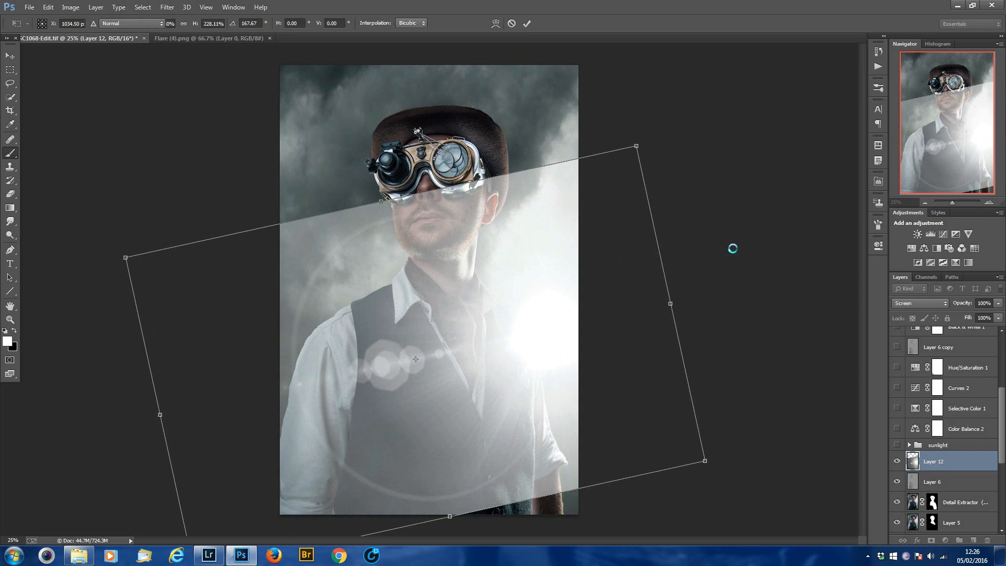
Lower the flare layer's fill to 41% and add a layer mask to it.
left_click(997, 319)
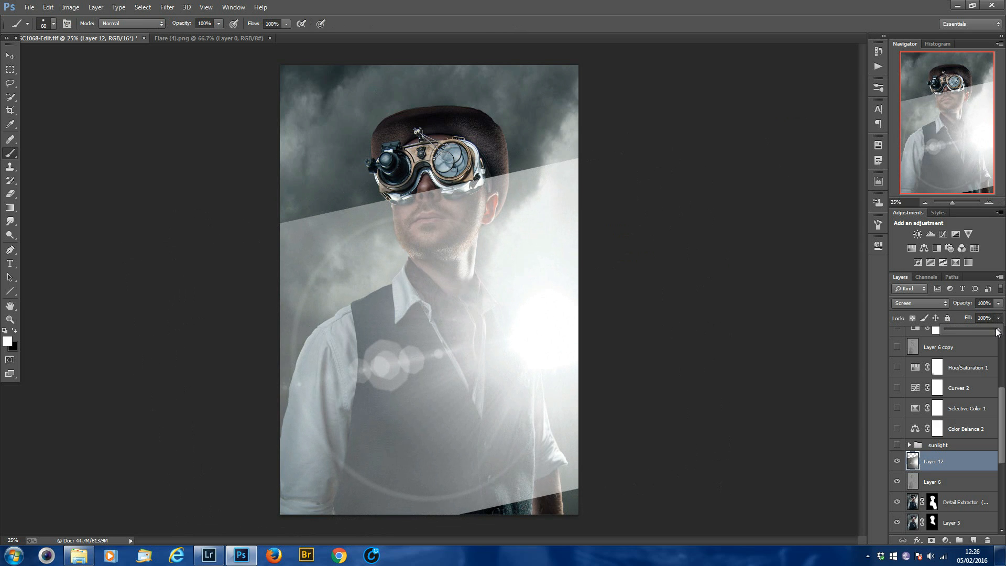
left_click_drag(981, 328, 968, 325)
left_click(931, 542)
Mask out the flare's hard upper edge across the face and sky with a large black brush at 11% flow.
key("x")
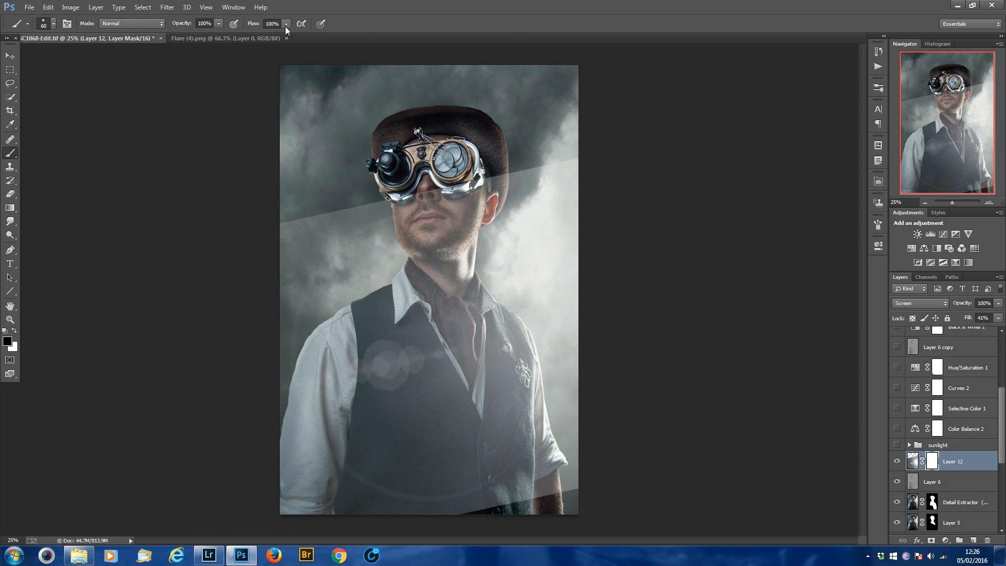
key("bracketright")
key("bracketright")
key("bracketright")
key("bracketright")
key("bracketright")
key("bracketright")
key("bracketright")
key("bracketright")
key("bracketright")
key("bracketright")
key("bracketright")
key("bracketright")
key("bracketright")
key("bracketright")
mouse_move(306, 213)
left_mouse_down()
mouse_move(268, 266)
mouse_move(341, 198)
mouse_move(313, 266)
mouse_move(351, 240)
mouse_move(390, 156)
mouse_move(341, 254)
mouse_move(401, 199)
mouse_move(370, 231)
mouse_move(456, 176)
mouse_move(521, 110)
mouse_move(550, 103)
mouse_move(553, 89)
mouse_move(516, 128)
mouse_move(528, 133)
mouse_move(567, 105)
mouse_move(548, 150)
mouse_move(549, 141)
mouse_move(520, 156)
mouse_move(542, 98)
mouse_move(483, 144)
mouse_move(512, 119)
left_mouse_up()
Mask out the flare's circles on the vest and its lower edge with a 1400 px black brush.
key("bracketleft")
key("bracketleft")
key("bracketleft")
mouse_move(403, 382)
left_mouse_down()
mouse_move(395, 329)
mouse_move(344, 464)
mouse_move(469, 495)
mouse_move(368, 502)
mouse_move(514, 498)
mouse_move(579, 461)
mouse_move(521, 496)
mouse_move(515, 508)
mouse_move(534, 520)
mouse_move(584, 498)
mouse_move(591, 473)
mouse_move(620, 463)
mouse_move(495, 492)
mouse_move(553, 503)
mouse_move(533, 514)
mouse_move(605, 488)
mouse_move(580, 507)
mouse_move(580, 482)
mouse_move(611, 456)
mouse_move(470, 483)
mouse_move(575, 463)
mouse_move(371, 483)
mouse_move(342, 465)
mouse_move(458, 496)
mouse_move(364, 526)
mouse_move(465, 532)
mouse_move(481, 511)
mouse_move(334, 473)
mouse_move(303, 520)
mouse_move(359, 479)
mouse_move(504, 555)
mouse_move(631, 478)
mouse_move(556, 547)
left_mouse_up()
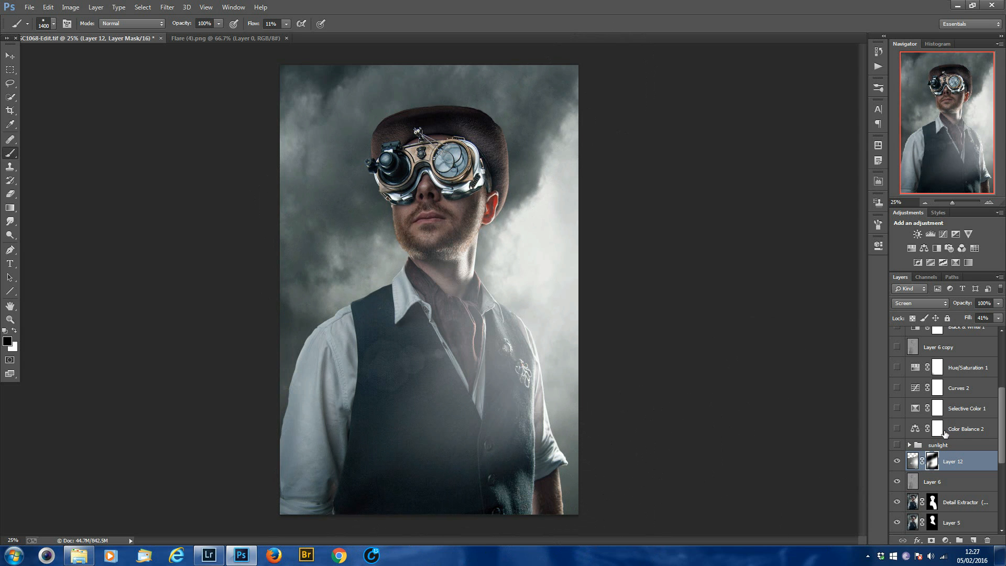
Compare the portrait with and without the masked flare, and delete the flare layer.
left_click(896, 461)
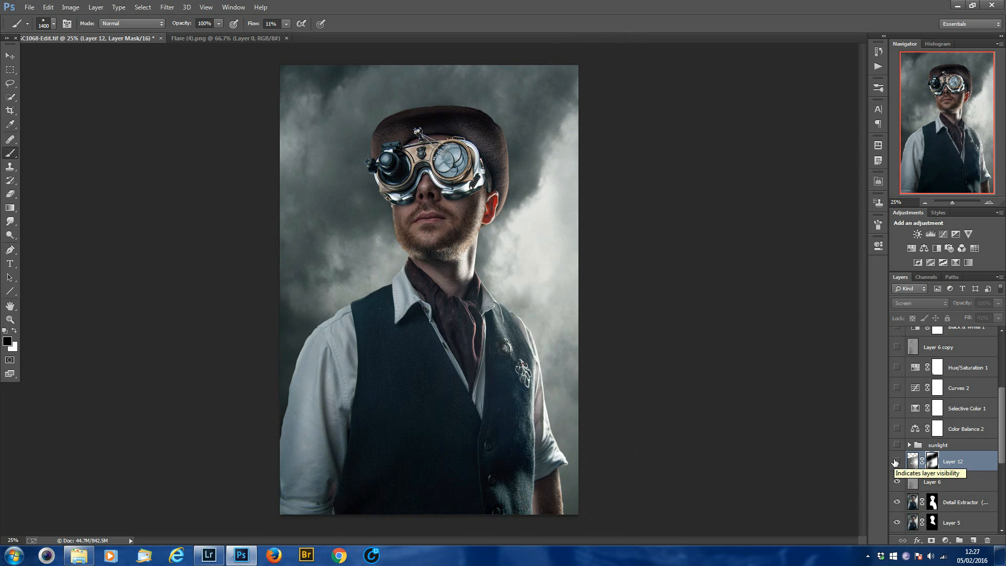
left_click(897, 461)
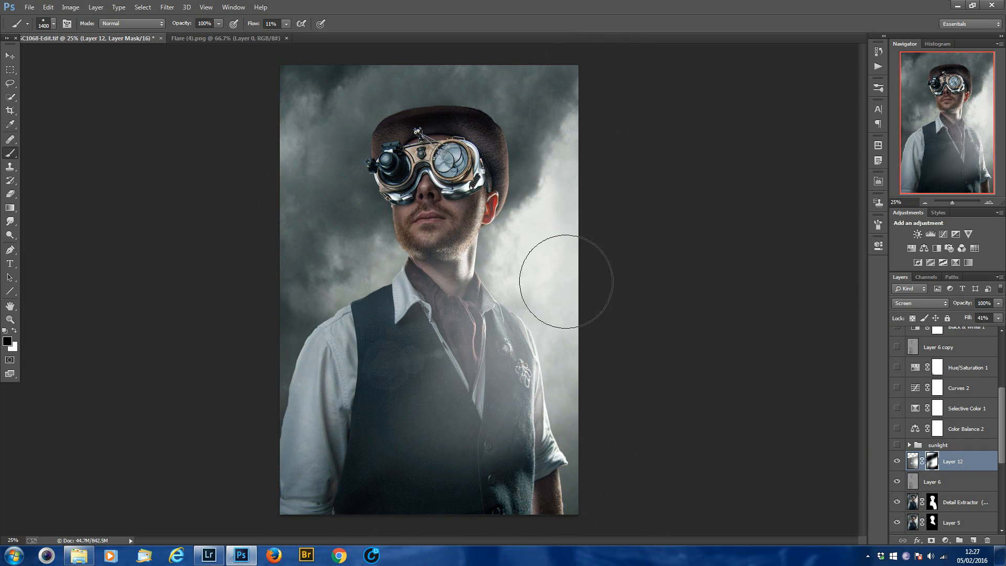
left_click(973, 465)
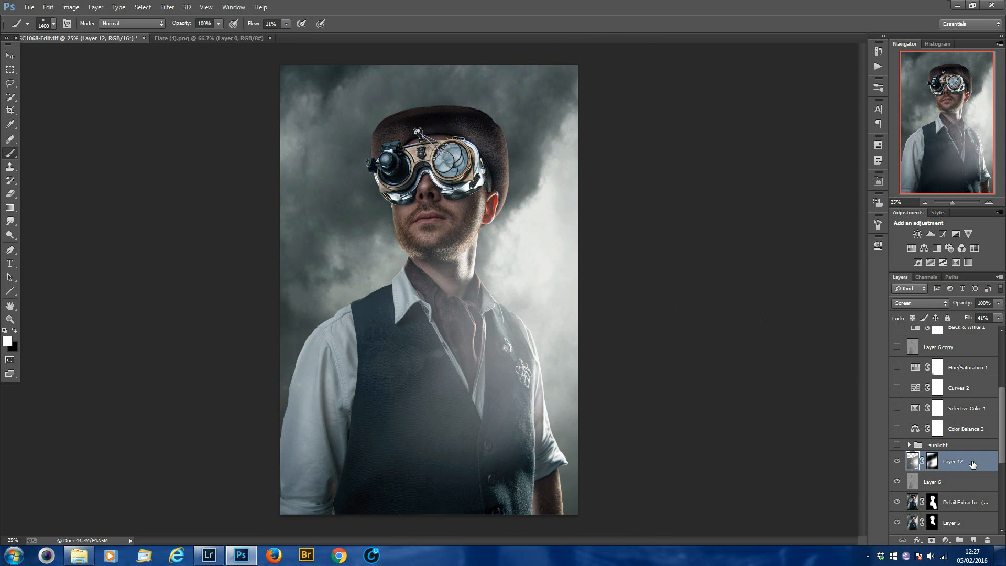
key("Delete")
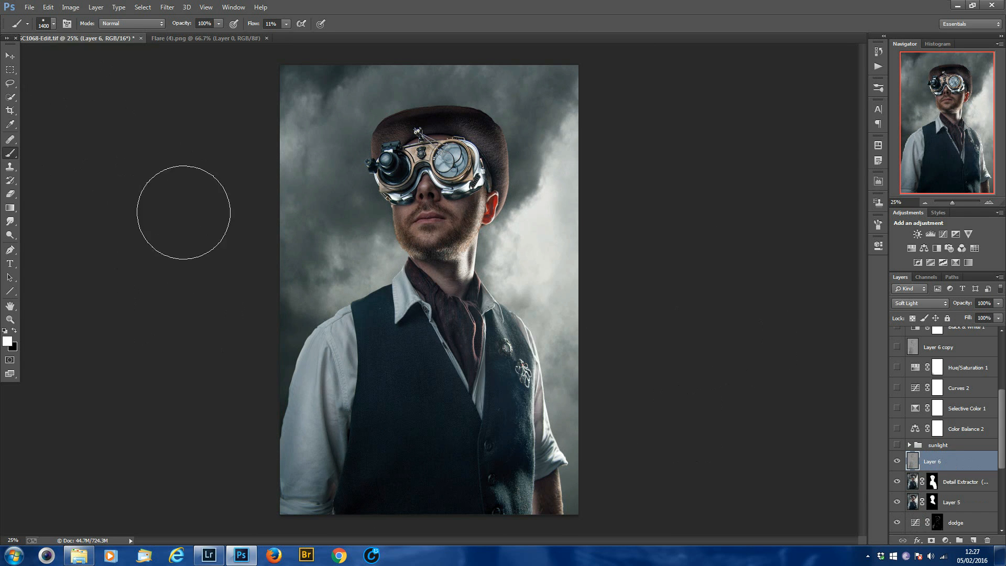
Choose the soft 135 px brush preset and add a new empty layer above Layer 6.
left_click(45, 25)
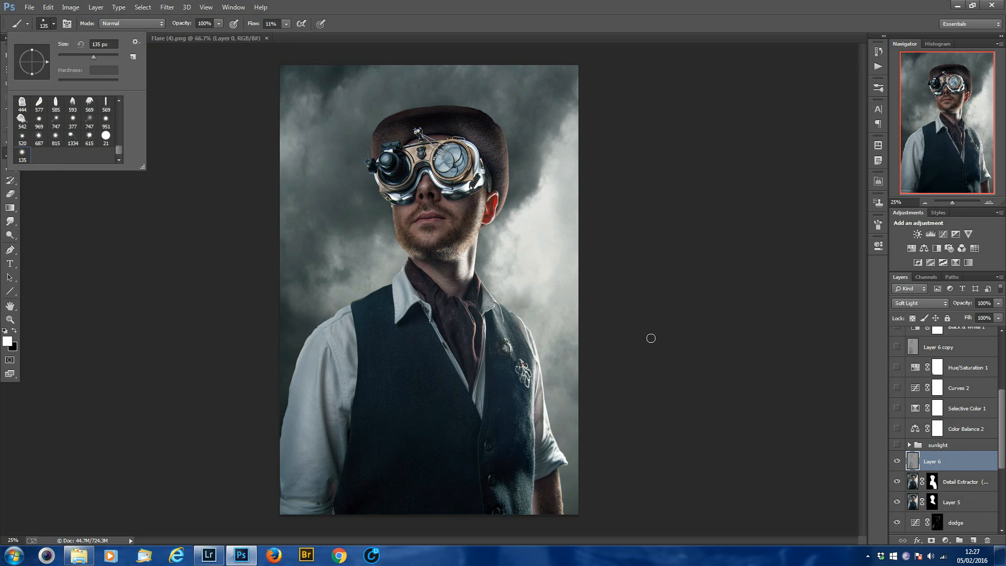
left_click(272, 212)
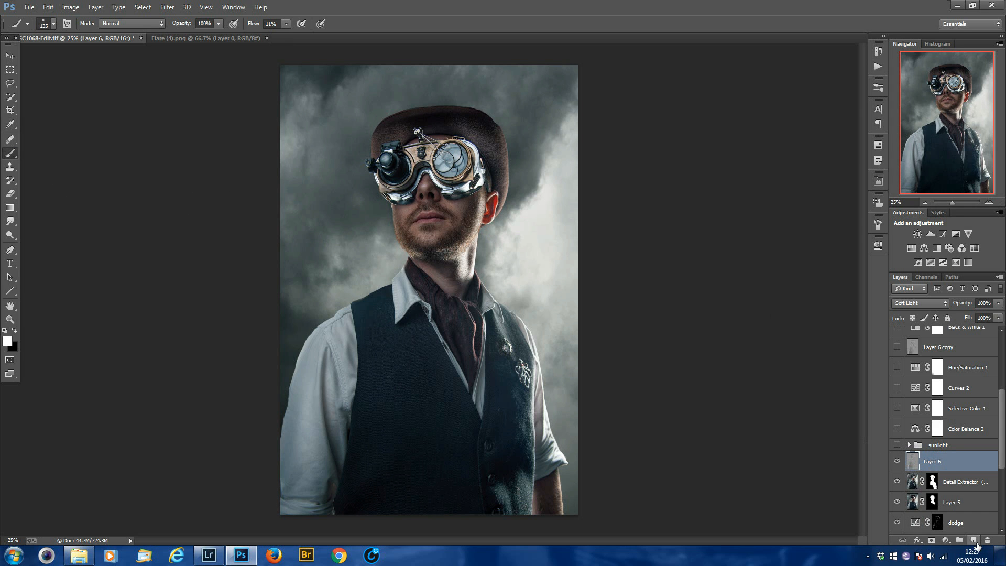
left_click(973, 541)
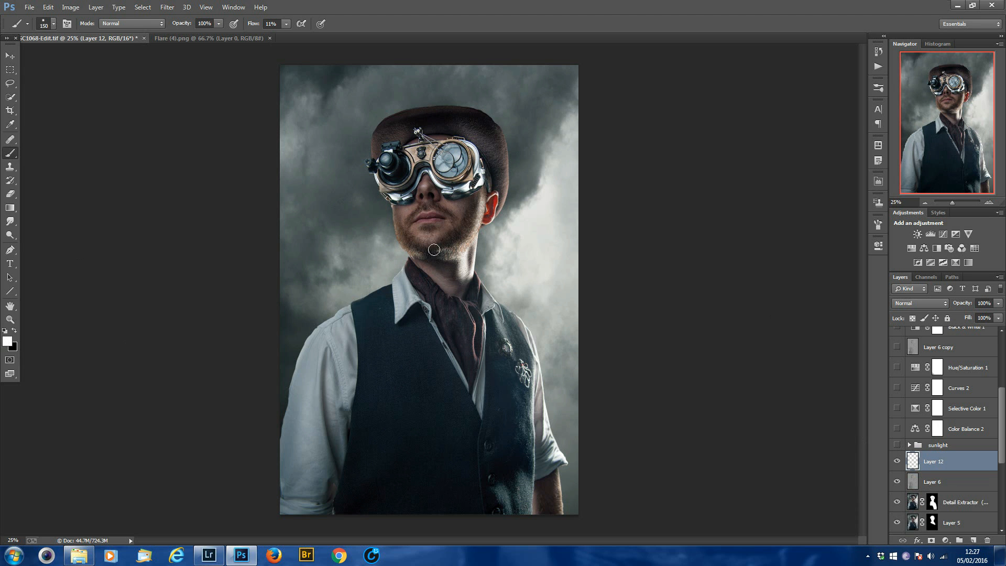
Paint a single white glow over the shoulder edge with a 4100 px brush at 100% flow.
key("bracketright")
key("bracketright")
key("bracketright")
key("bracketright")
key("bracketright")
key("bracketright")
key("bracketright")
key("bracketright")
key("bracketright")
key("bracketright")
key("bracketright")
key("bracketright")
key("bracketright")
key("bracketright")
key("bracketright")
key("bracketright")
key("bracketright")
key("bracketright")
key("bracketright")
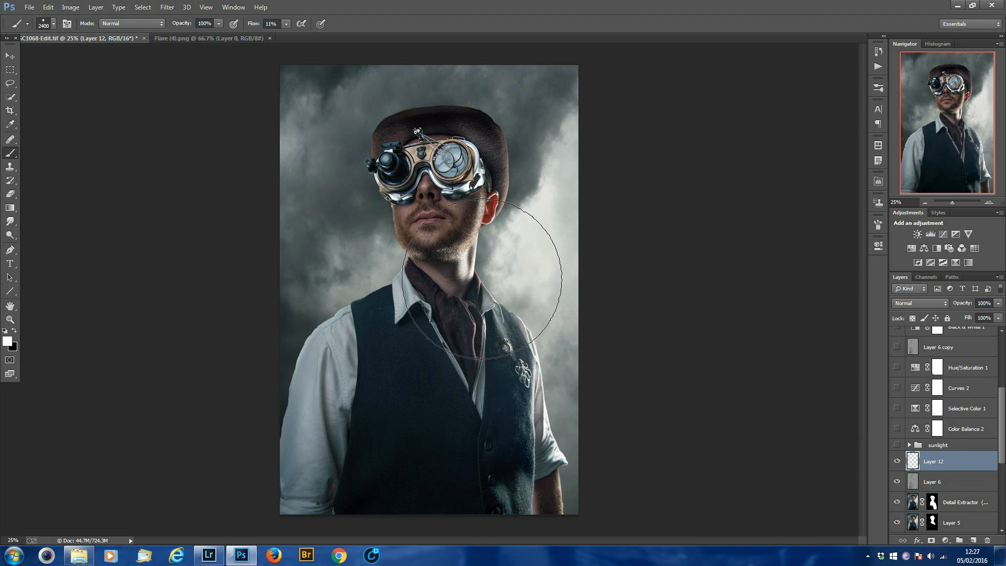
key("bracketright")
key("bracketright")
key("bracketright")
key("bracketright")
key("bracketright")
key("bracketright")
left_click(285, 25)
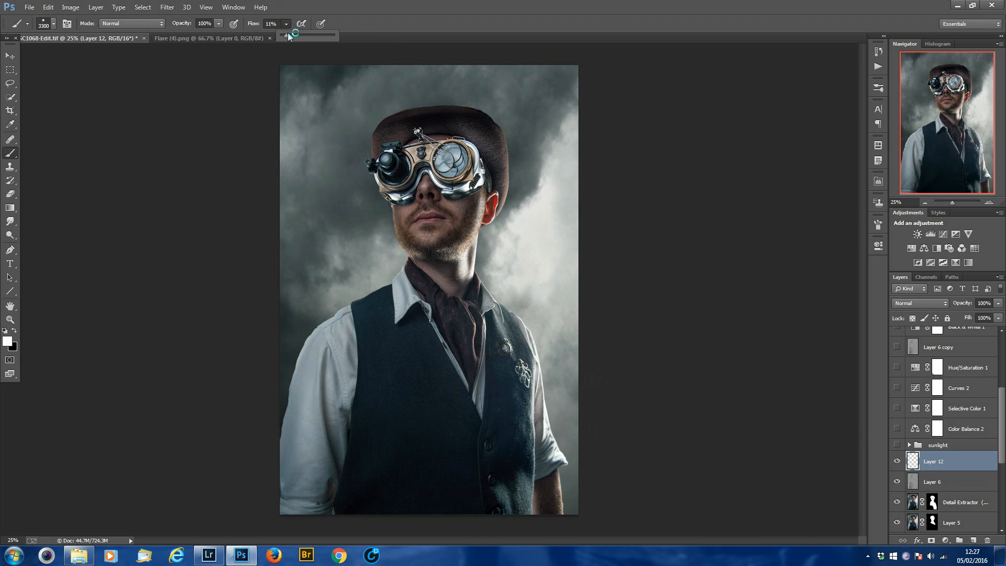
left_click_drag(333, 35, 338, 35)
key("bracketright")
key("bracketright")
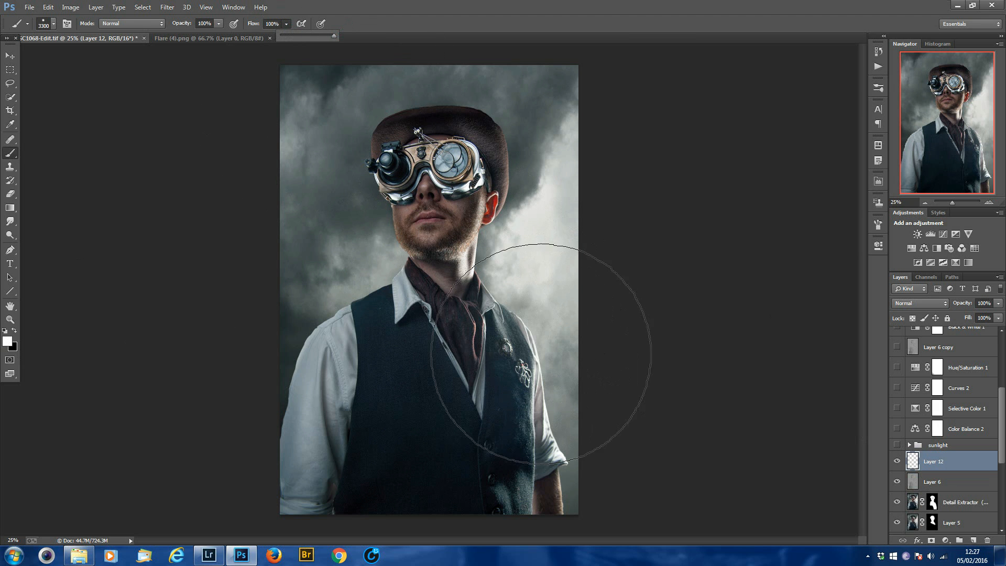
key("bracketright")
key("bracketright")
key("bracketright")
key("bracketright")
key("bracketright")
key("bracketright")
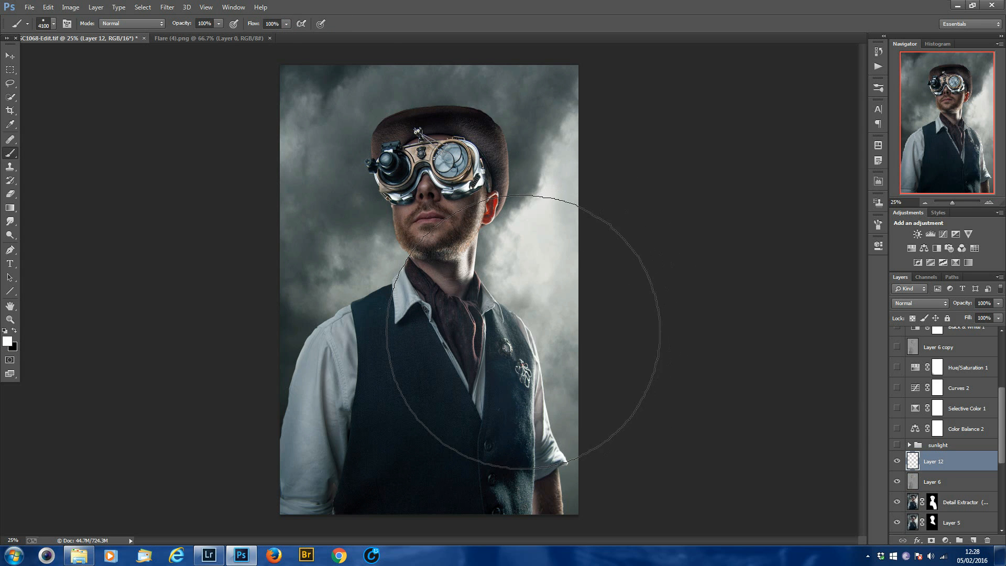
left_click(533, 336)
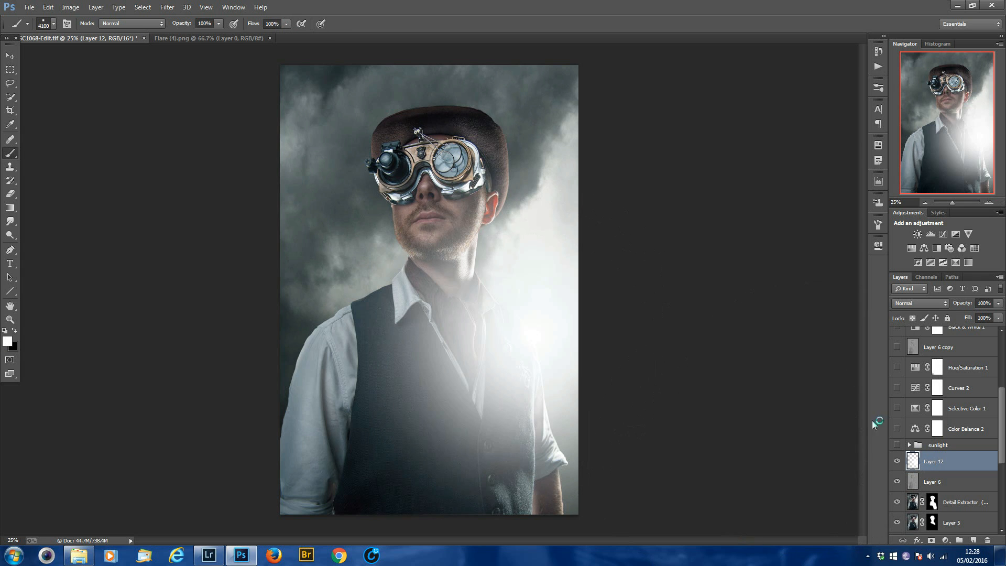
Lower the white glow layer's fill to 49%, and delete that layer.
left_click(997, 318)
left_click_drag(984, 332, 962, 330)
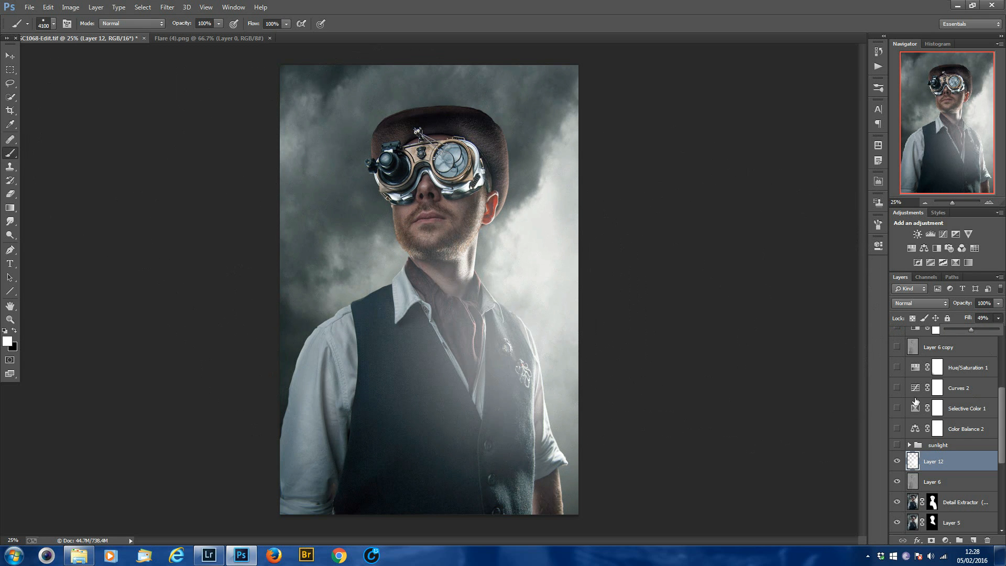
left_click(947, 463)
key("Delete")
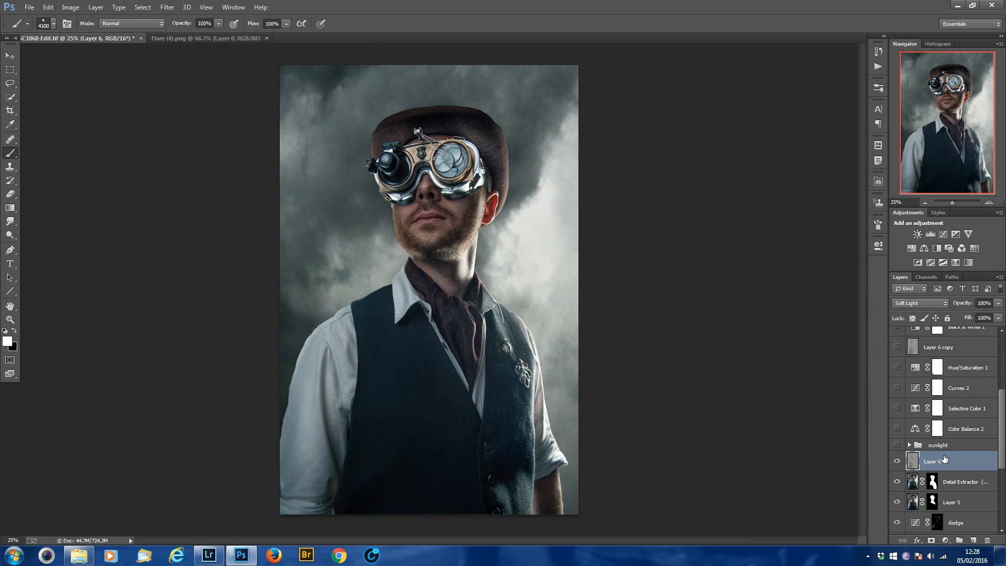
Add a new layer above Layer 6, sample the brush colour from the bright sky, and size the brush to 3300 px.
left_click(973, 541)
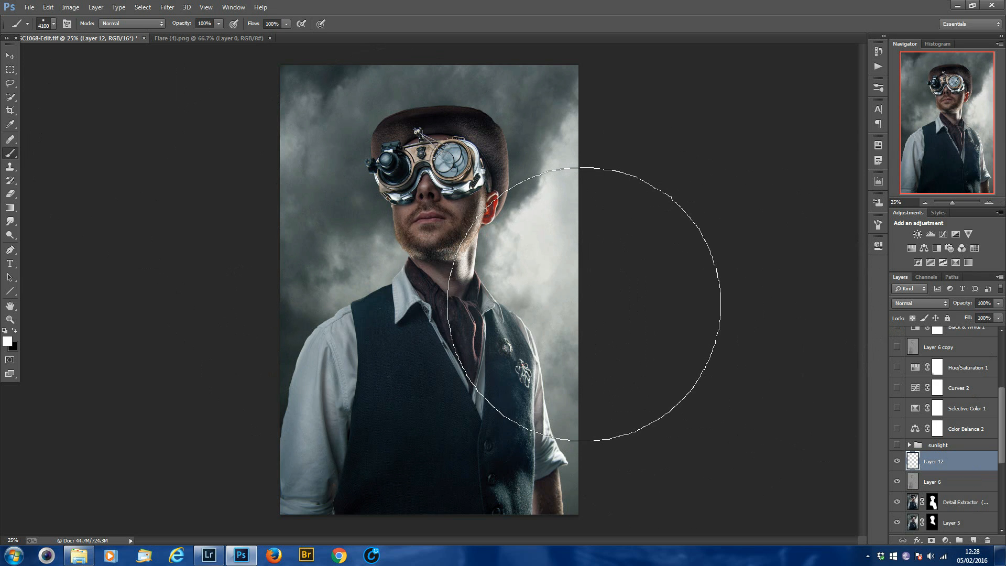
key("bracketleft")
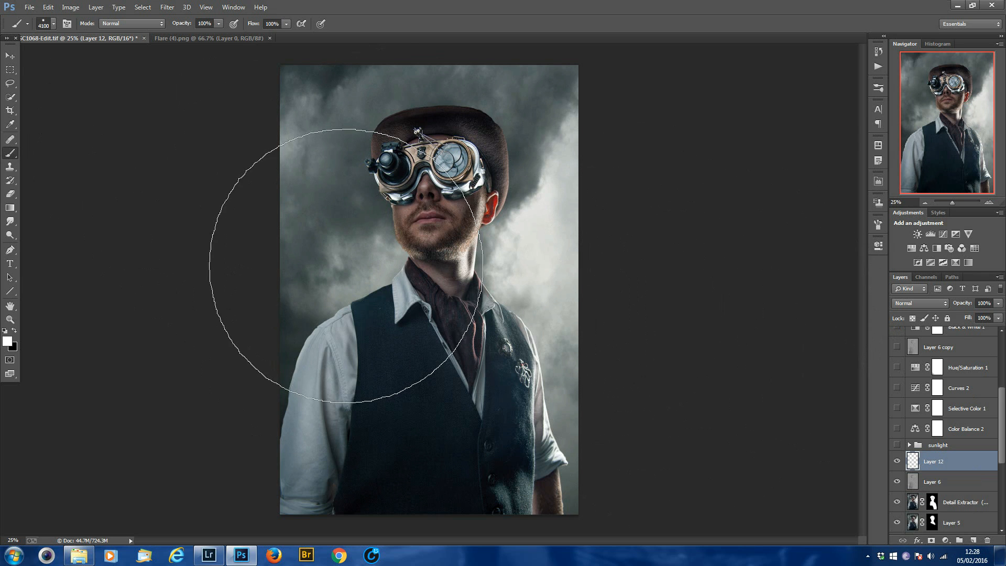
key("bracketleft")
key("bracketleft")
key("bracketleft")
key("bracketleft")
key("bracketleft")
key("bracketleft")
key("bracketleft")
key("bracketleft")
key("bracketleft")
key("bracketleft")
key("bracketleft")
key("bracketleft")
key("bracketleft")
key("bracketleft")
key("bracketleft")
key("bracketleft")
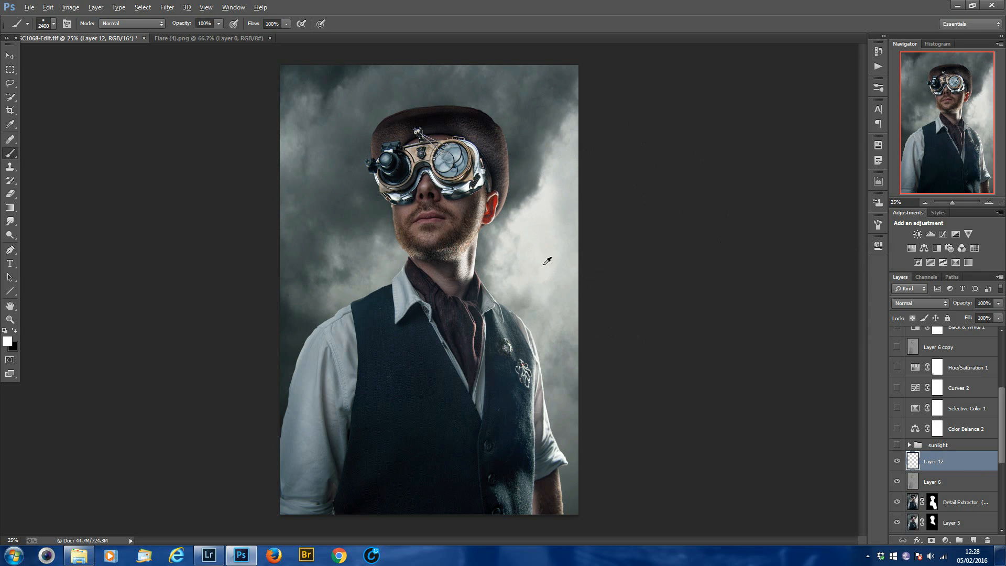
key("bracketright")
key("bracketright")
key("bracketright")
key("bracketright")
key("bracketright")
key("bracketright")
key("bracketright")
key("bracketright")
key("bracketright")
key("bracketright")
key("bracketright")
key("bracketright")
key("bracketright")
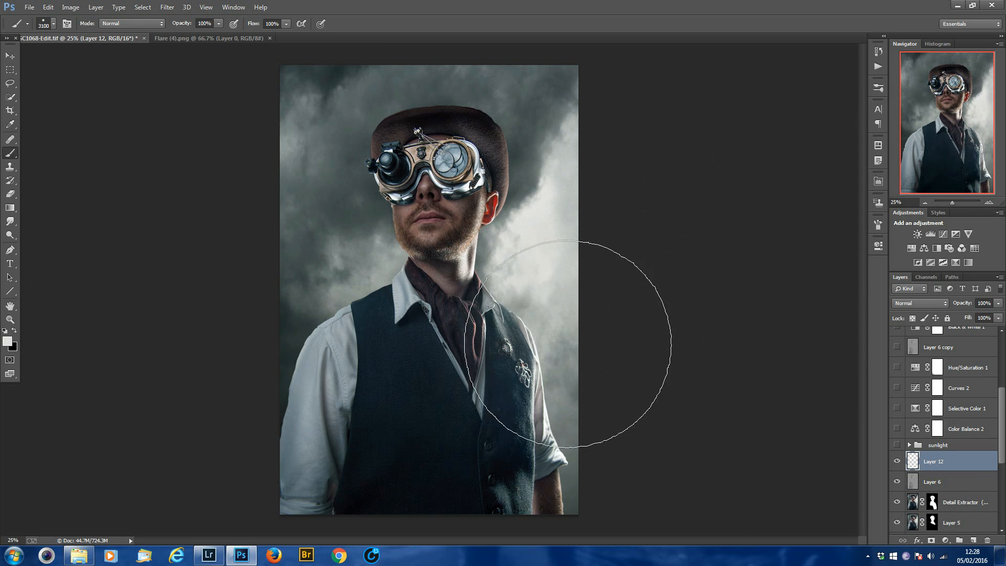
key("bracketleft")
key("bracketleft")
key("bracketleft")
key("bracketleft")
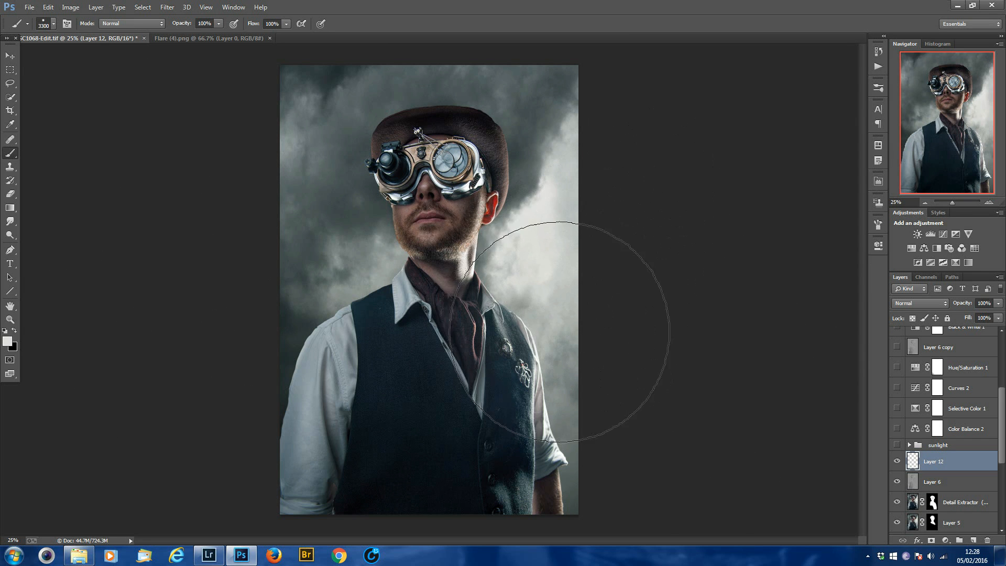
Set the new layer's blend mode to Linear Dodge (Add), and try one full-flow dab over the shoulder edge.
left_click(923, 302)
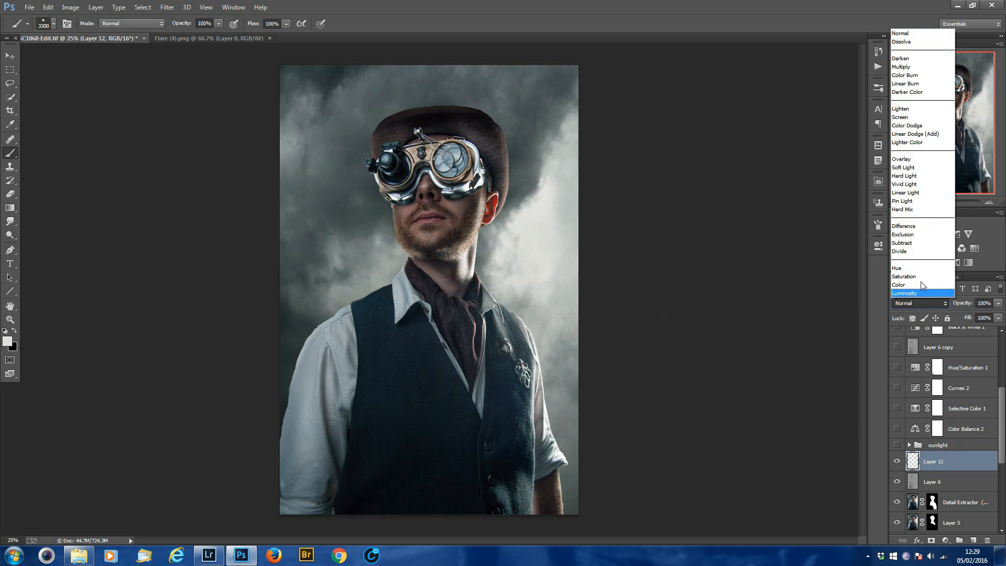
left_click(915, 133)
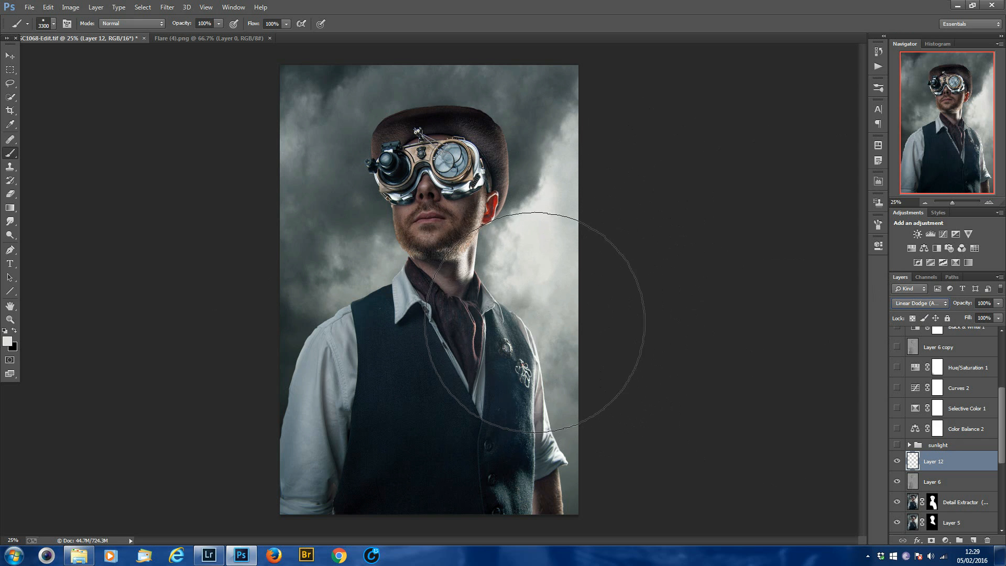
left_click(542, 328)
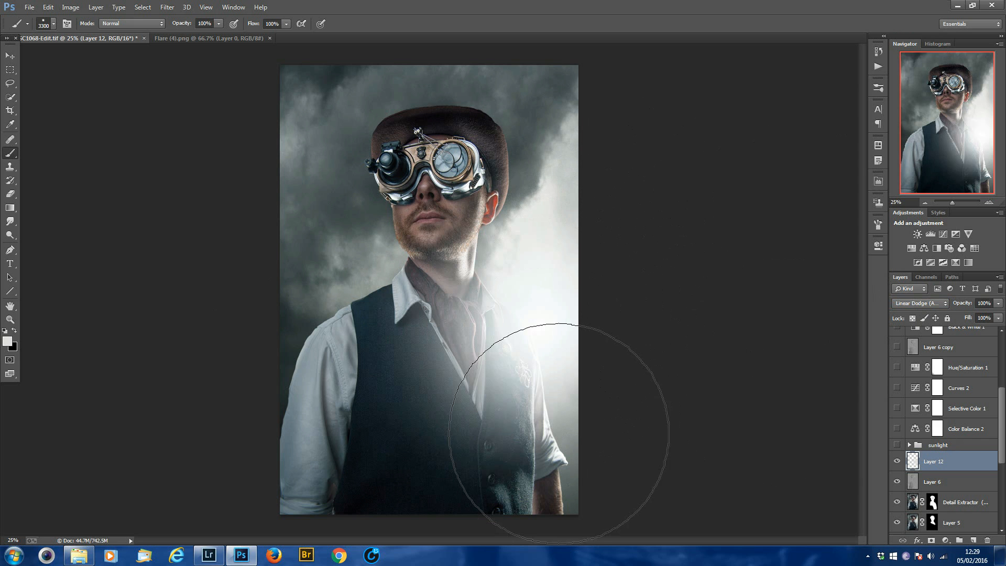
key("ctrl+z")
Set the brush flow to 28% and dab a glow into the bright sky beside the shoulder with a brush of about 2100 px.
key("bracketleft")
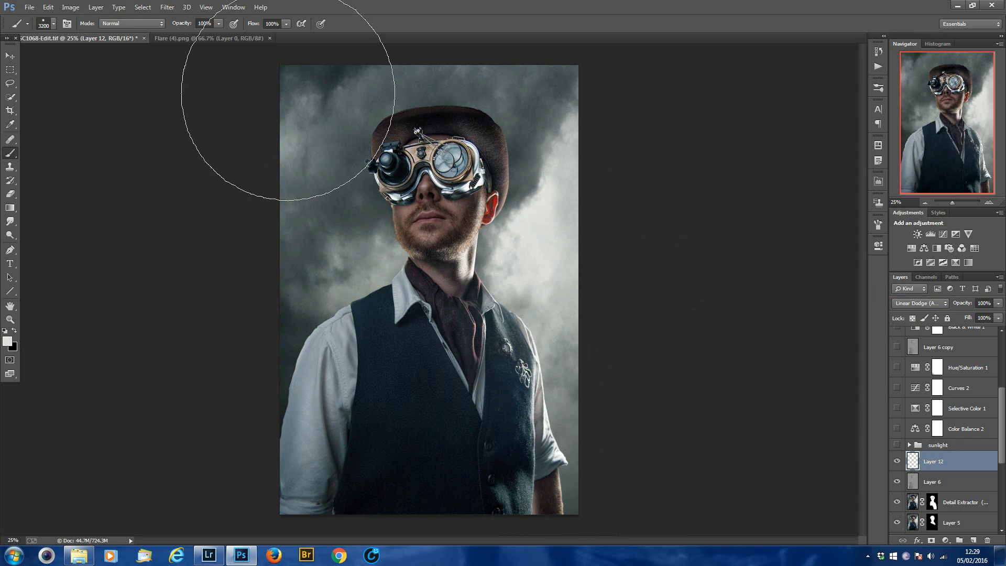
left_click(287, 23)
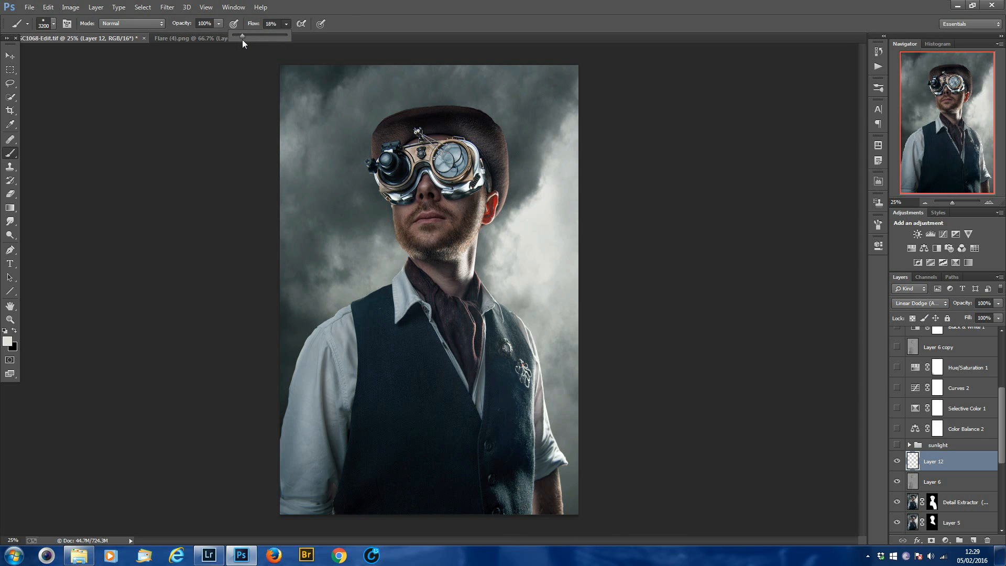
left_click_drag(248, 40, 248, 41)
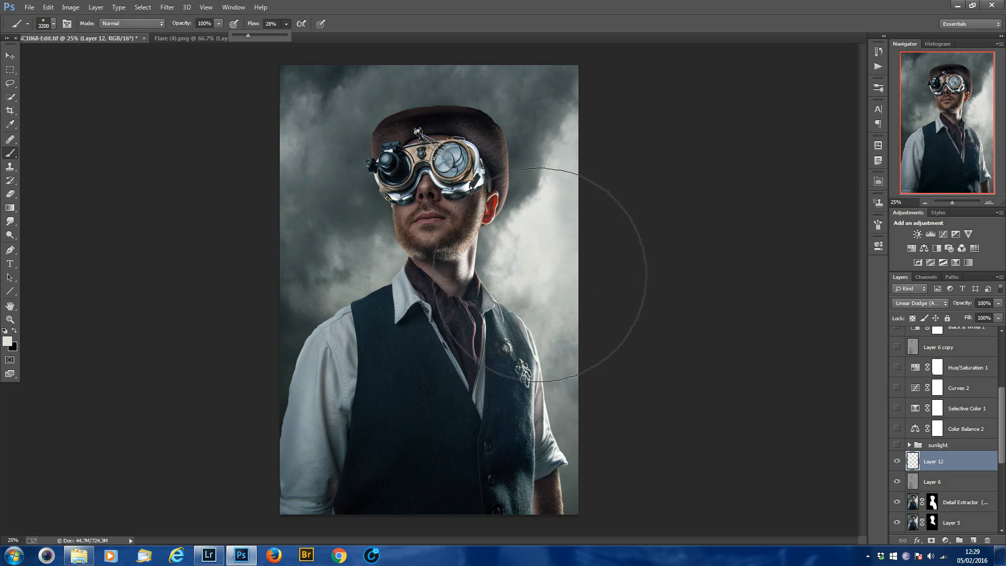
key("bracketleft")
key("bracketleft")
key("bracketleft")
key("bracketleft")
key("bracketleft")
key("bracketleft")
key("bracketleft")
key("bracketleft")
key("bracketleft")
key("bracketleft")
key("bracketleft")
key("bracketleft")
key("bracketleft")
key("bracketleft")
key("bracketleft")
key("bracketleft")
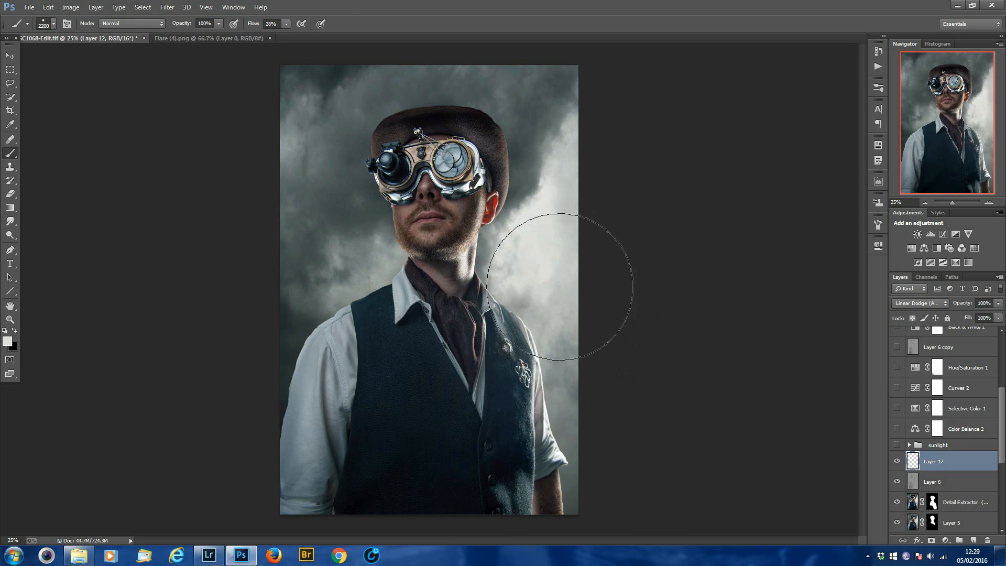
key("bracketright")
key("bracketright")
left_click(555, 284)
left_click(555, 290)
left_click(555, 292)
Reduce the brush flow to 7% and dab a wider glow over the shoulder with a 4000 px brush.
key("bracketright")
key("bracketright")
key("bracketright")
key("bracketright")
key("bracketright")
key("bracketright")
key("bracketright")
key("bracketright")
key("bracketright")
key("bracketright")
key("bracketright")
key("bracketright")
key("bracketright")
key("bracketright")
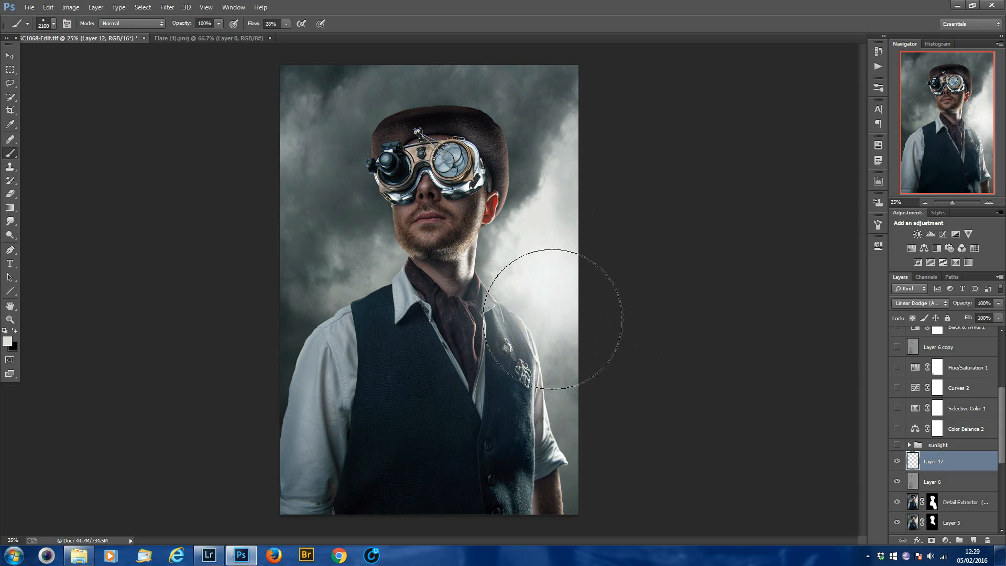
key("bracketright")
key("bracketright")
key("bracketright")
key("bracketright")
key("bracketright")
key("bracketright")
key("bracketright")
key("bracketright")
key("bracketright")
key("bracketright")
key("bracketright")
key("bracketright")
key("bracketright")
key("bracketright")
key("bracketright")
key("bracketright")
key("bracketright")
key("bracketright")
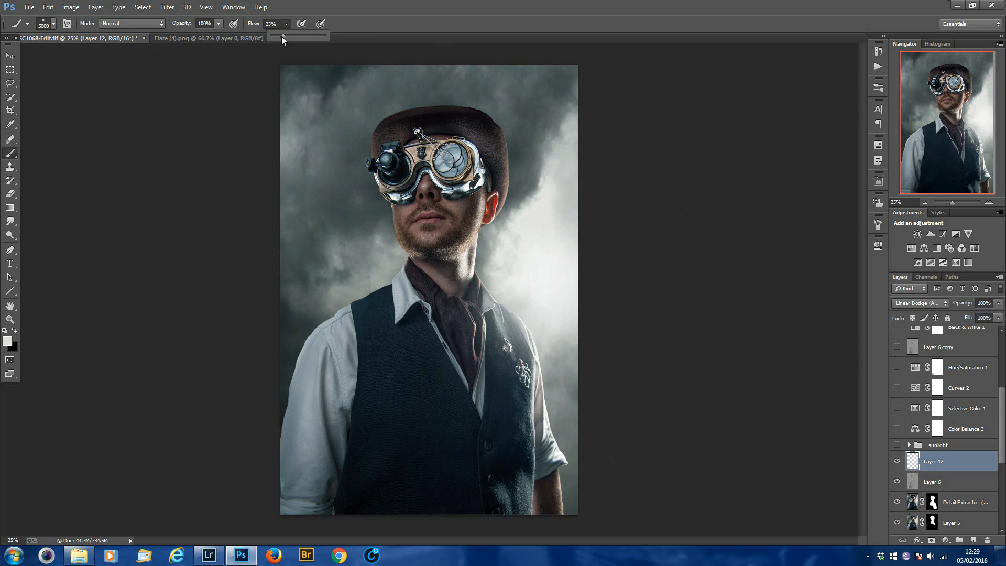
key("bracketleft")
key("bracketleft")
key("bracketleft")
key("bracketleft")
key("bracketleft")
key("bracketleft")
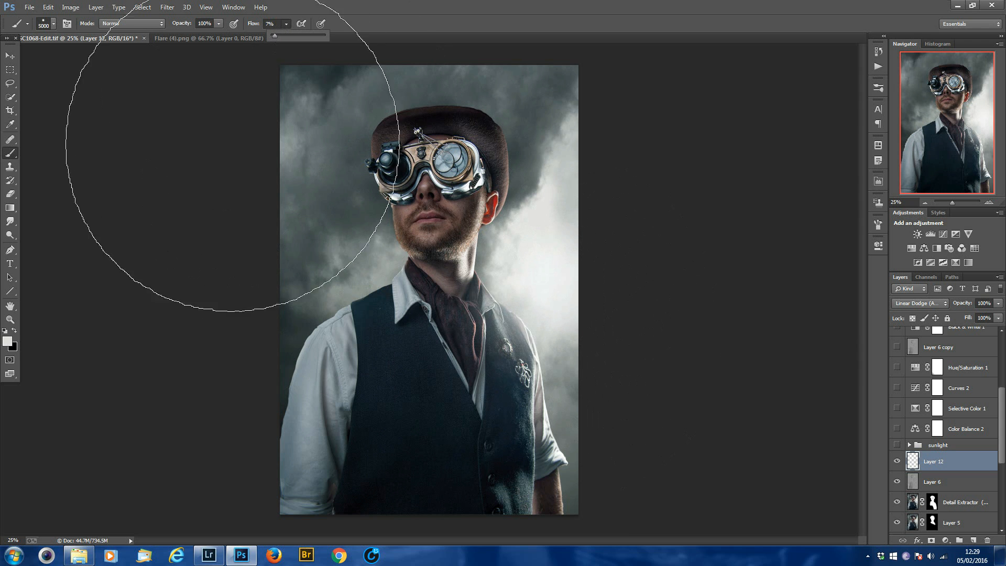
key("bracketleft")
key("bracketleft")
key("bracketleft")
key("bracketleft")
key("bracketleft")
key("bracketleft")
key("bracketleft")
key("bracketleft")
key("bracketleft")
key("bracketleft")
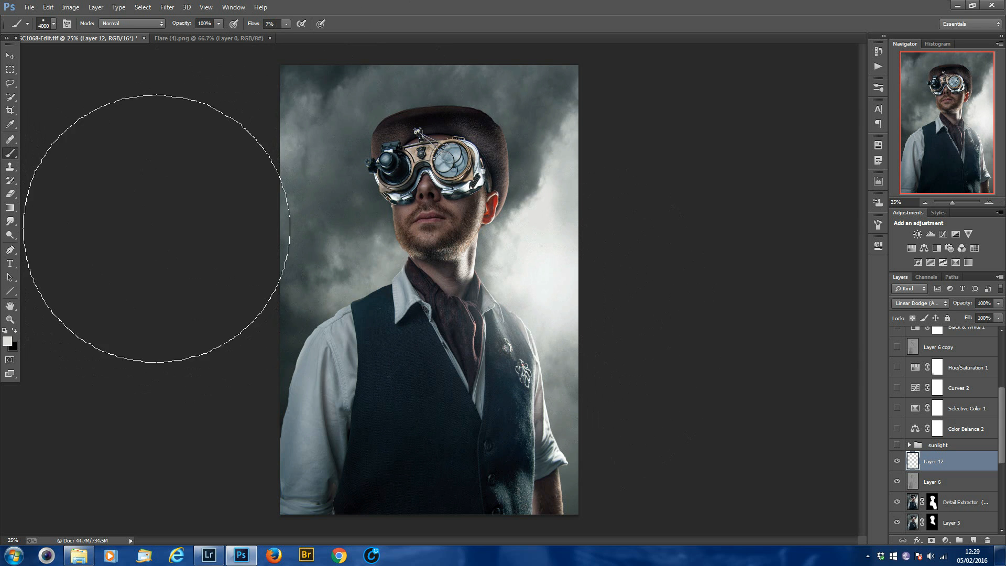
left_click(526, 303)
Build up a faint haze across the vest and arm with several dabs of a 4800 px brush.
key("bracketright")
key("bracketright")
key("bracketright")
key("bracketright")
key("bracketright")
key("bracketright")
key("bracketright")
key("bracketright")
key("bracketright")
key("bracketright")
key("bracketright")
key("bracketright")
key("bracketright")
key("bracketright")
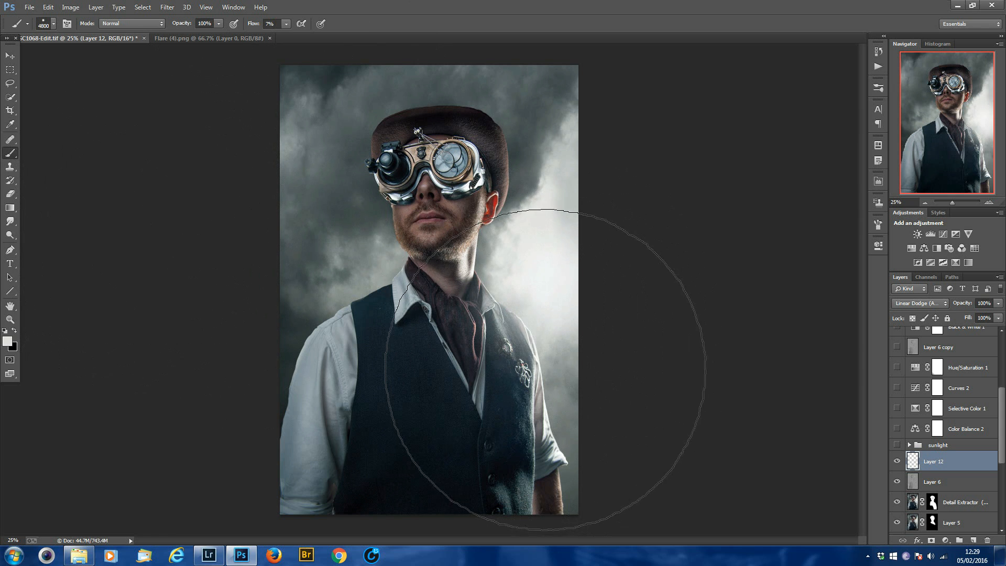
left_click(547, 375)
left_click(540, 366)
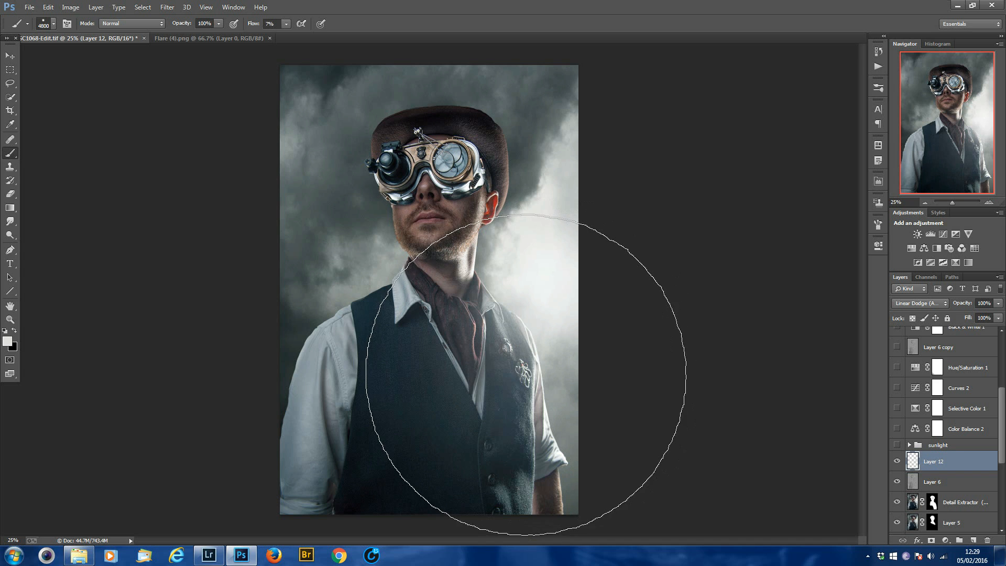
left_click(522, 376)
left_click(511, 379)
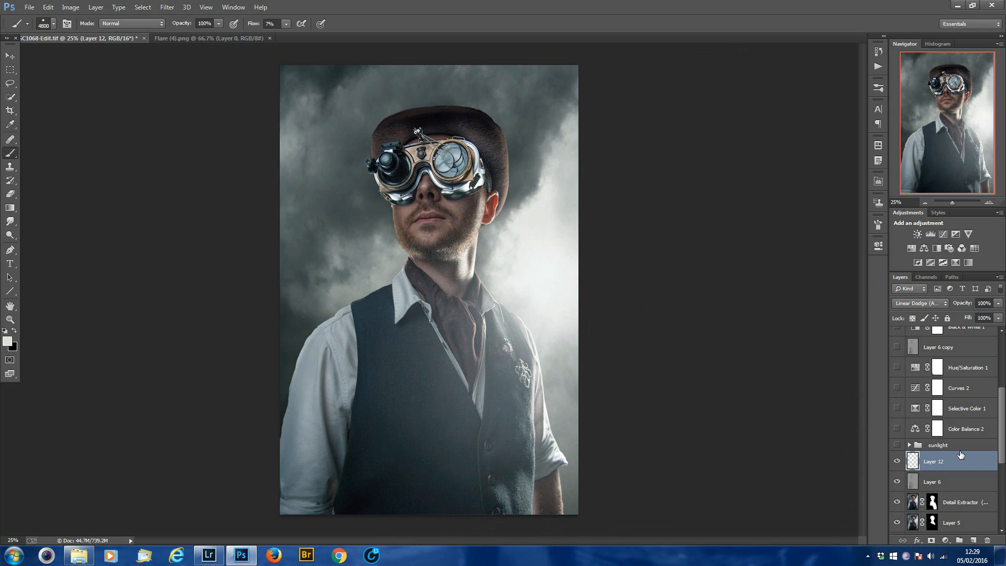
Lower the Linear Dodge glow layer's fill to 64%.
left_click(998, 318)
left_click_drag(998, 329, 985, 334)
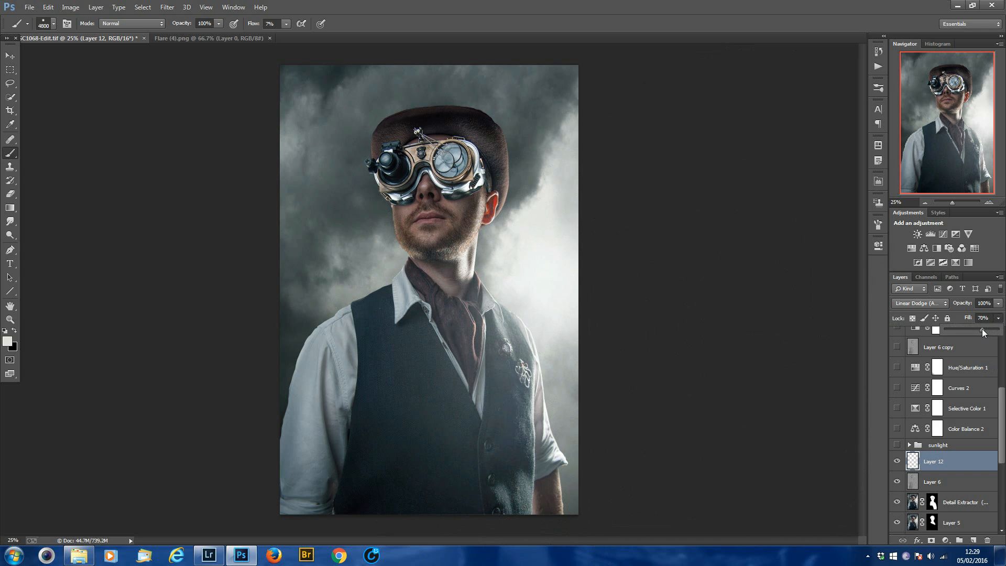
left_click_drag(980, 329, 979, 329)
Compare the portrait with and without the painted glow layer.
left_click(896, 461)
left_click(896, 461)
left_click(896, 461)
left_click(897, 461)
left_click(897, 461)
left_click(896, 461)
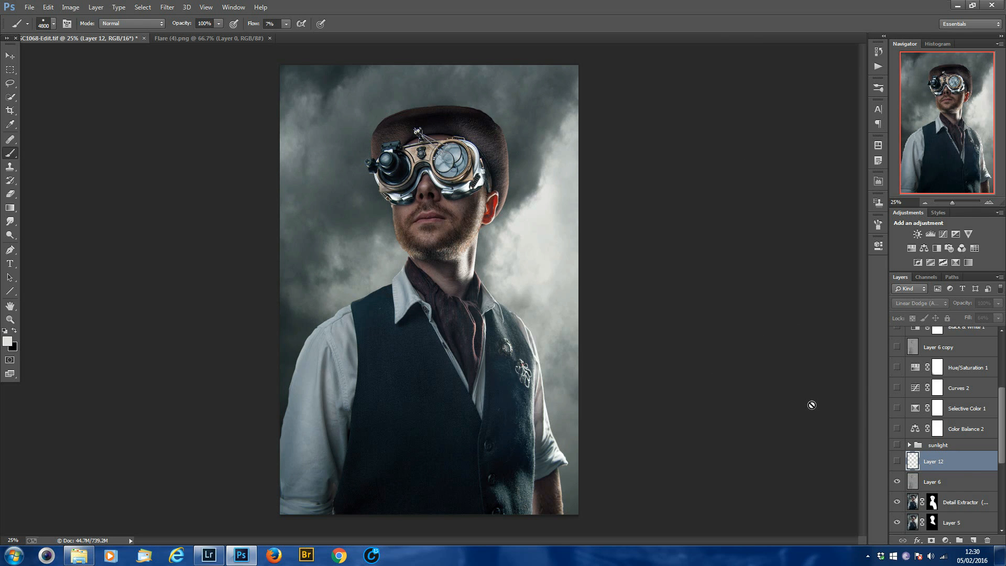
left_click(897, 461)
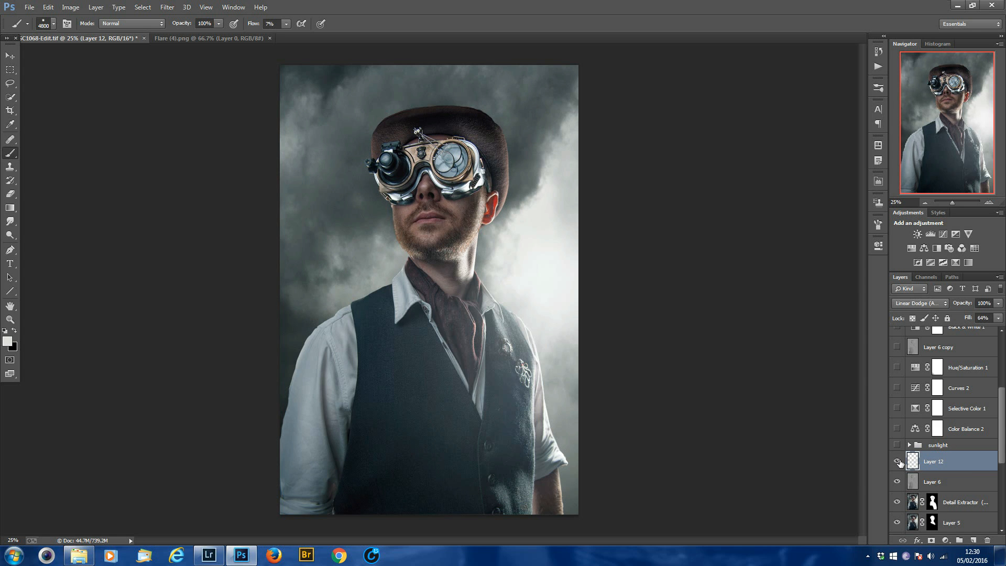